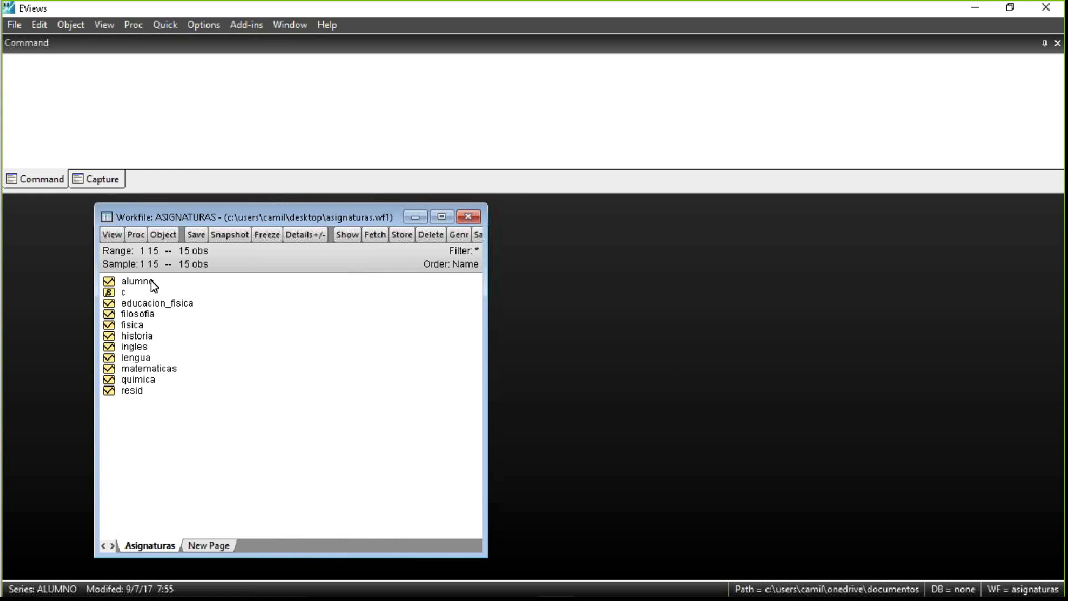
{"action": "left_click", "coordinate": [112, 237]}
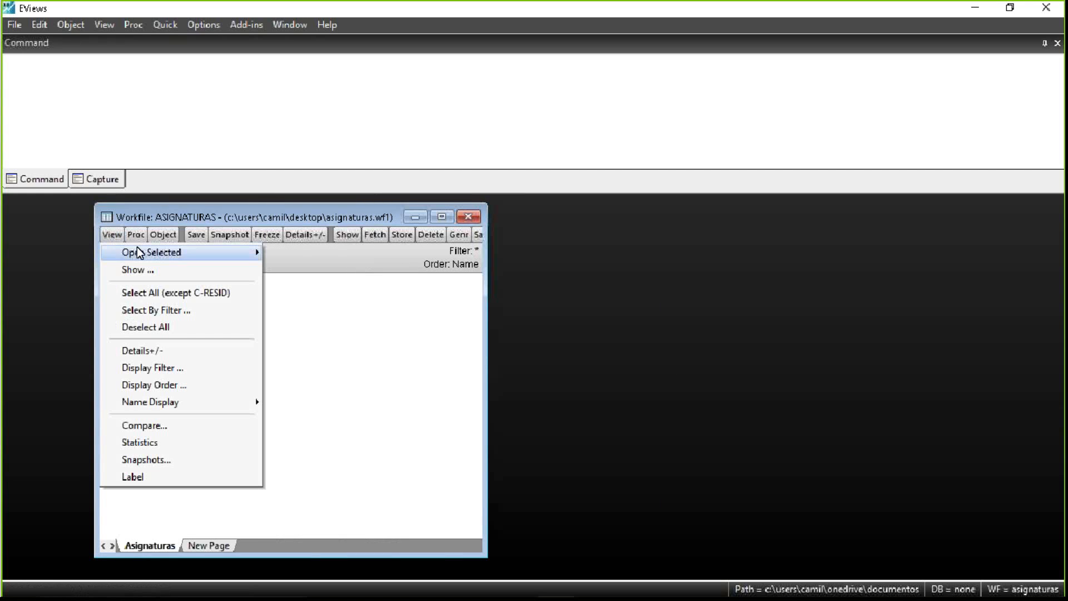
{"action": "mouse_move", "coordinate": [157, 259]}
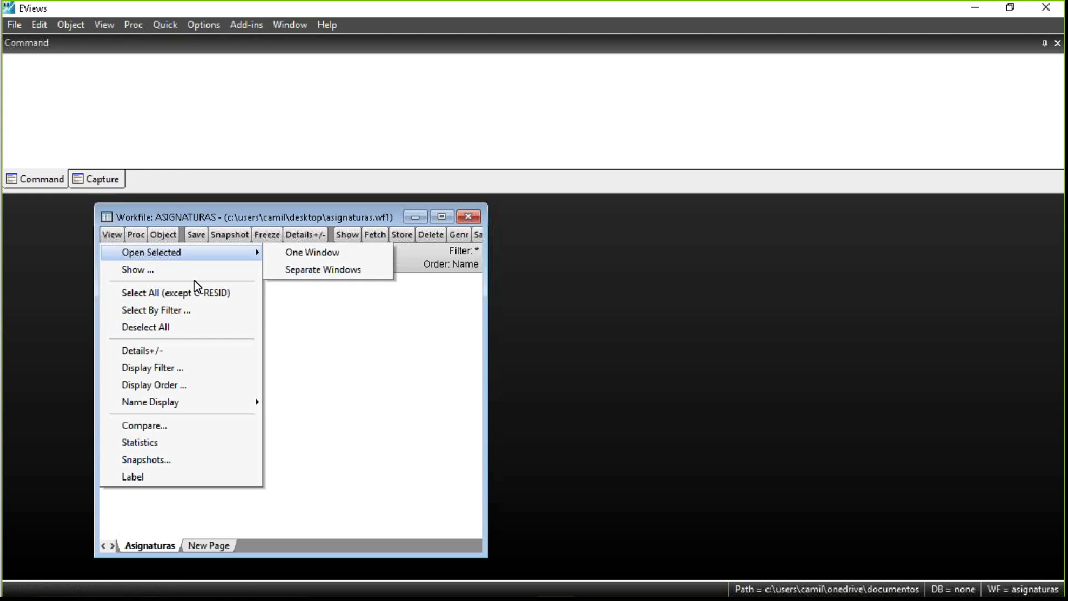
{"action": "left_click", "coordinate": [315, 302]}
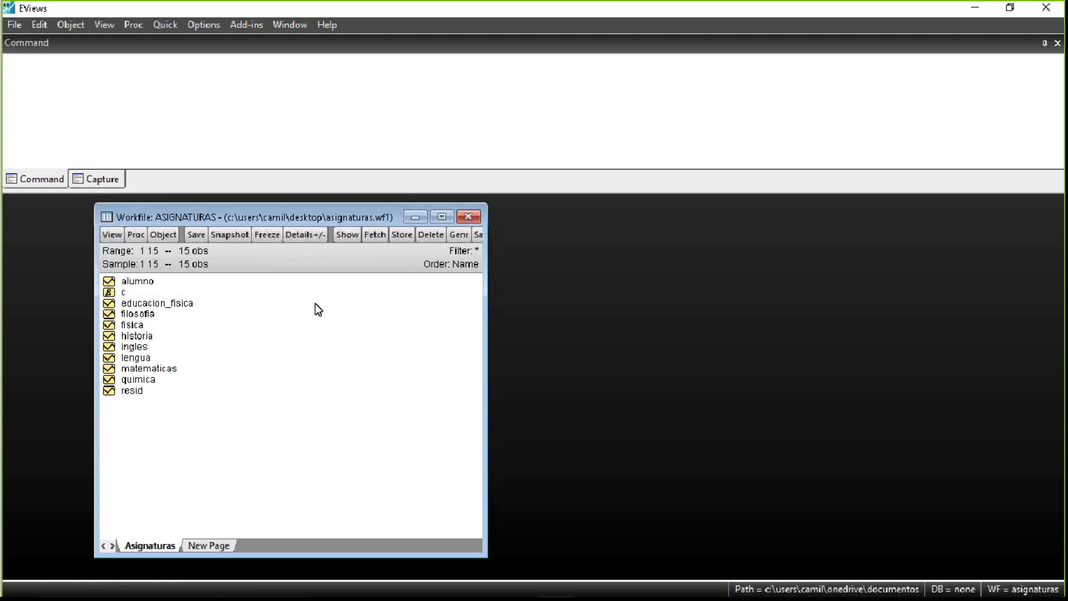
Select the series from educacion_fisica to quimica in the workfile, open them as a group, and place the group window beside the series list
{"action": "left_click", "coordinate": [145, 285]}
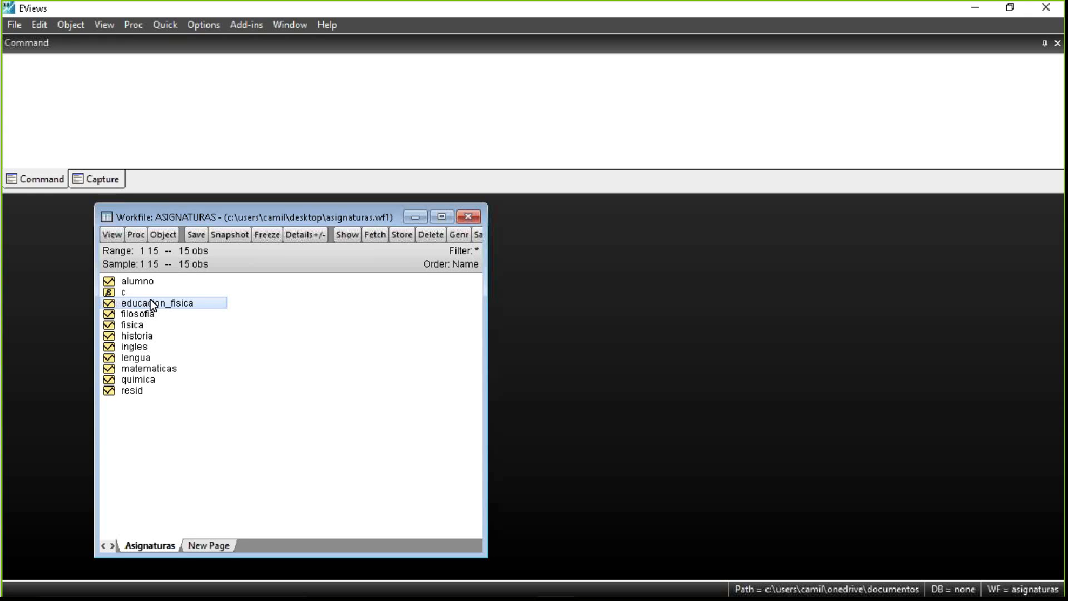
{"action": "key", "text": "shift+Down"}
{"action": "key", "text": "shift+Down"}
{"action": "key", "text": "shift+Down"}
{"action": "key", "text": "shift+Down"}
{"action": "key", "text": "shift+Down"}
{"action": "key", "text": "shift+Down"}
{"action": "key", "text": "shift+Down"}
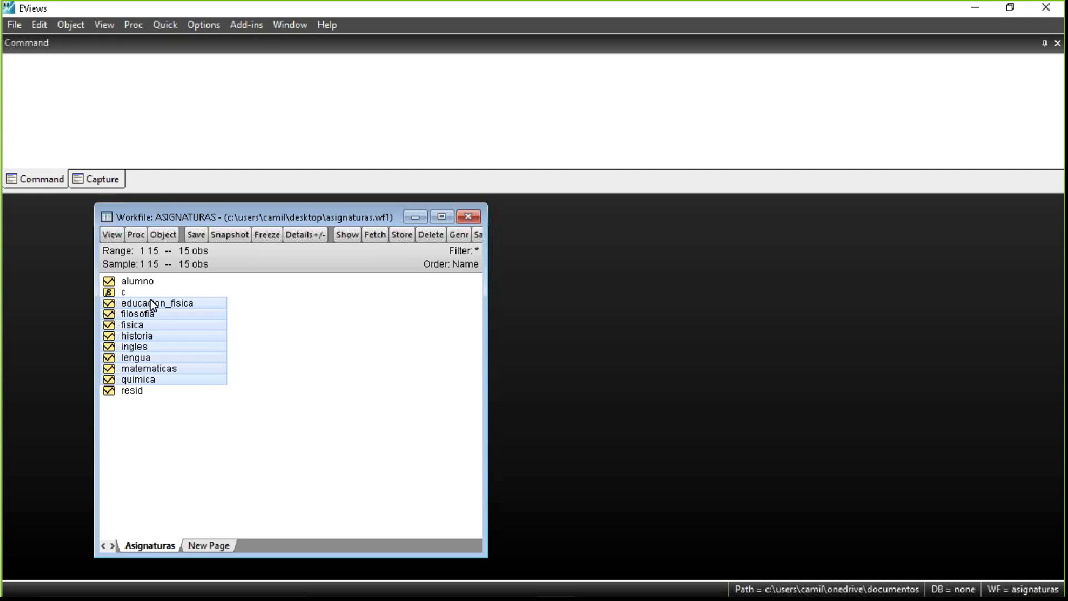
{"action": "right_click", "coordinate": [178, 328]}
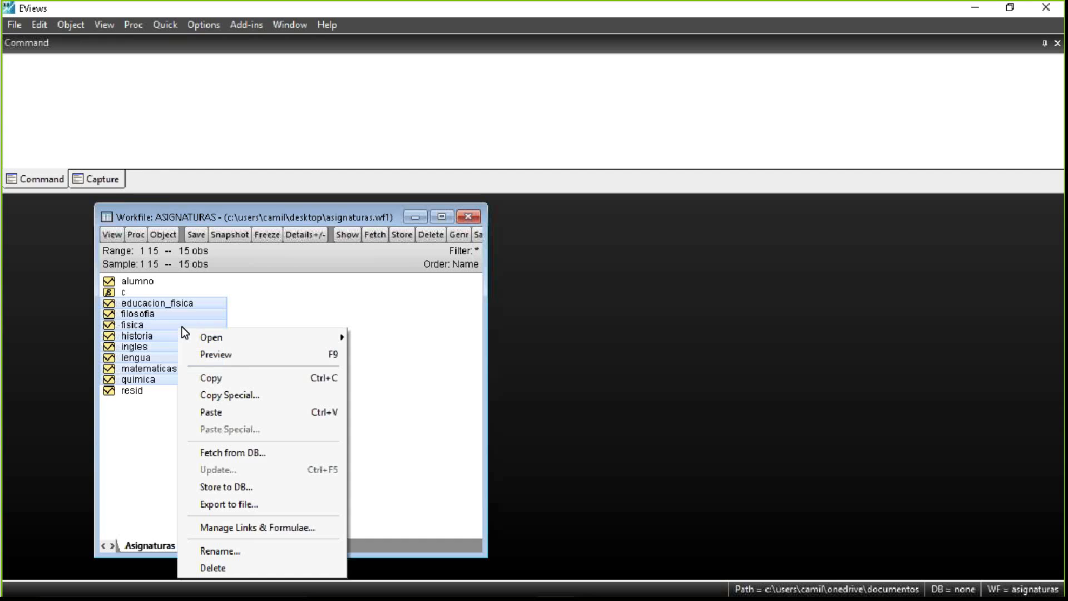
{"action": "left_click", "coordinate": [367, 332]}
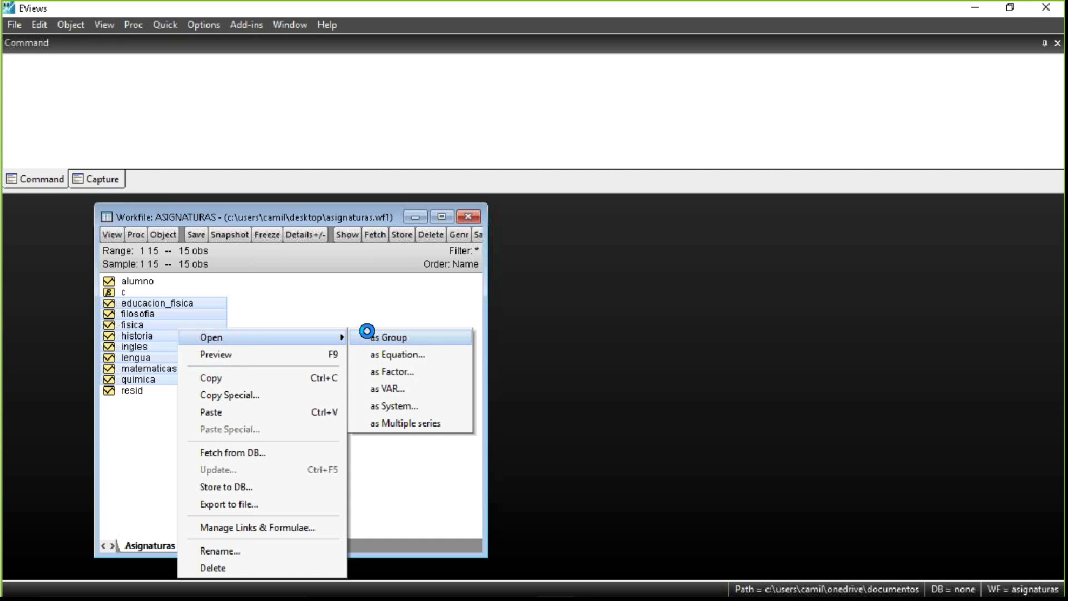
{"action": "left_click_drag", "start_coordinate": [659, 226], "coordinate": [377, 193]}
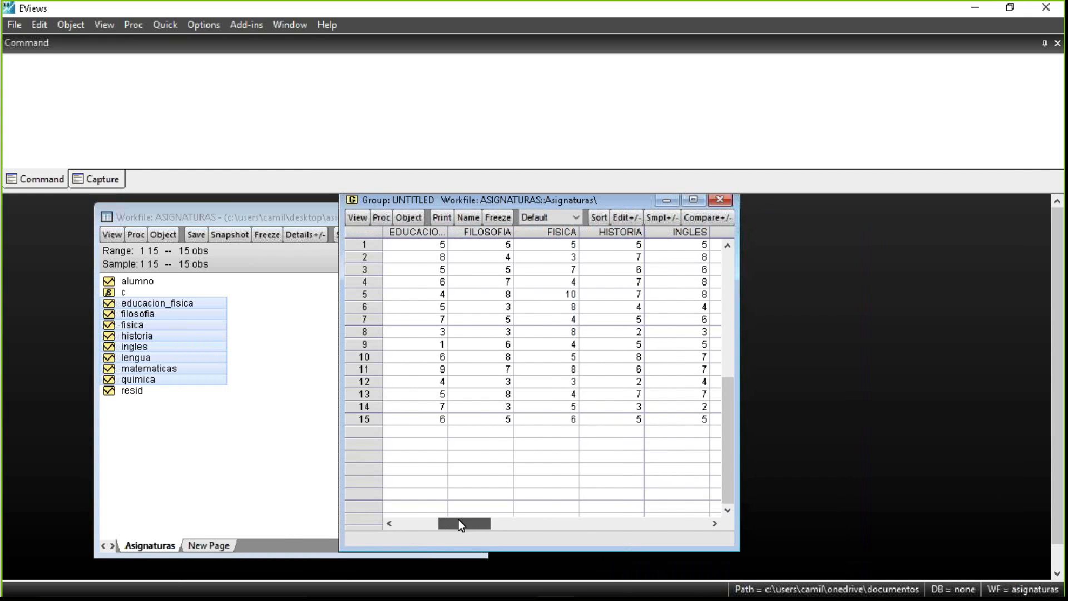
{"action": "left_click_drag", "start_coordinate": [458, 522], "coordinate": [425, 522]}
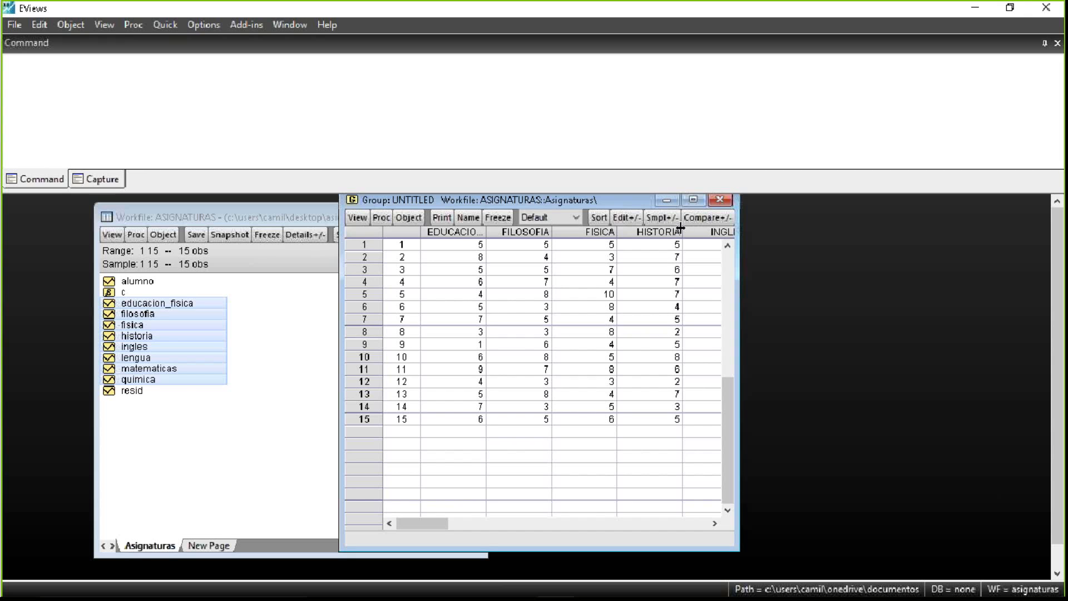
Switch to the PDF presentation in Acrobat Reader, read page 4 on the variables p and observations n, and return to the EViews group
{"action": "mouse_move", "coordinate": [605, 579]}
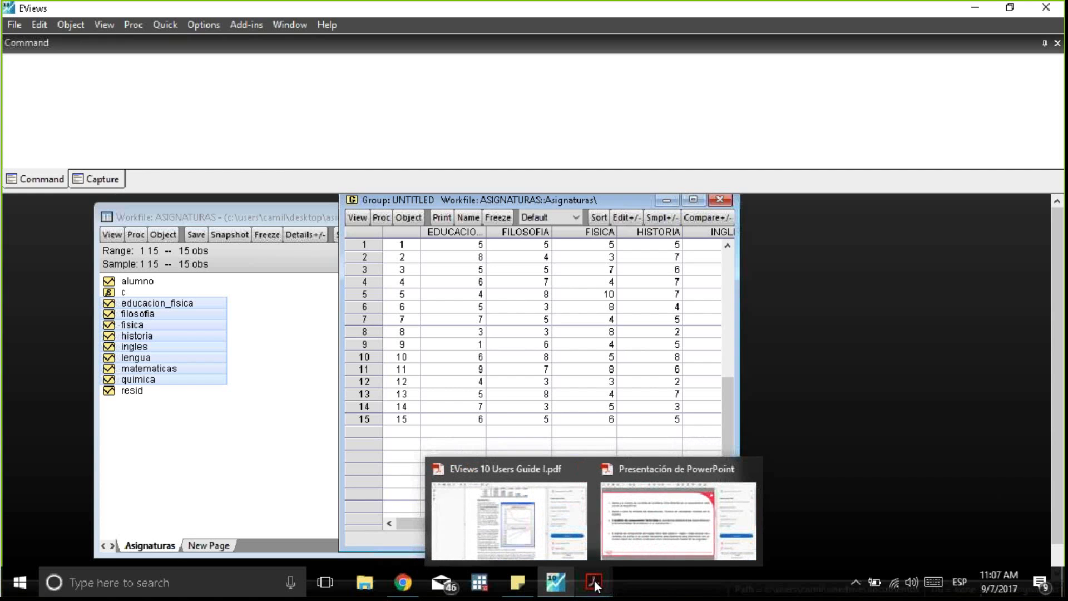
{"action": "left_click", "coordinate": [643, 538]}
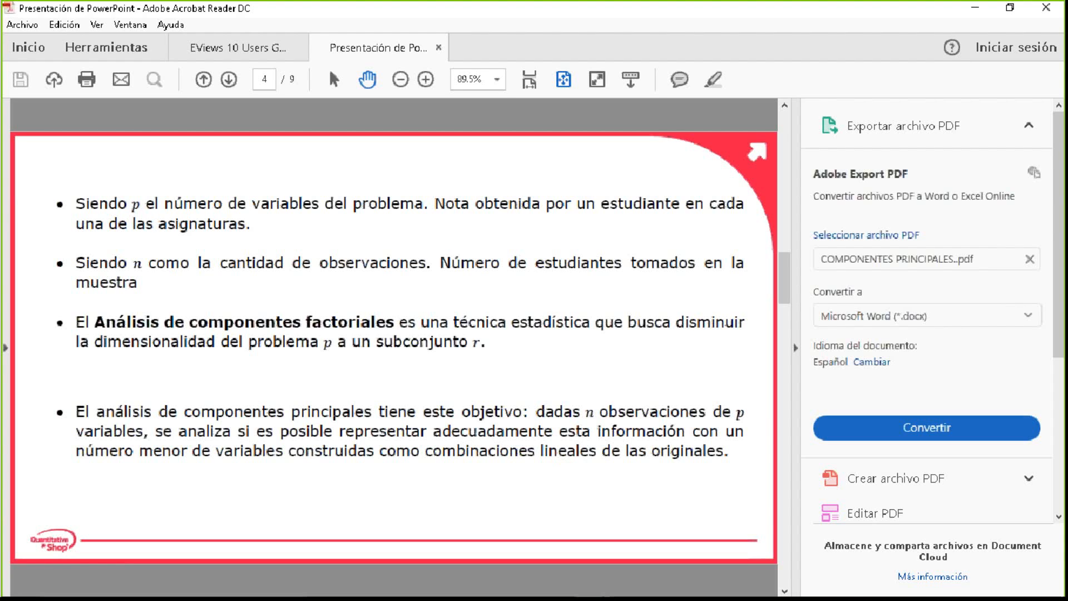
{"action": "left_click", "coordinate": [557, 582]}
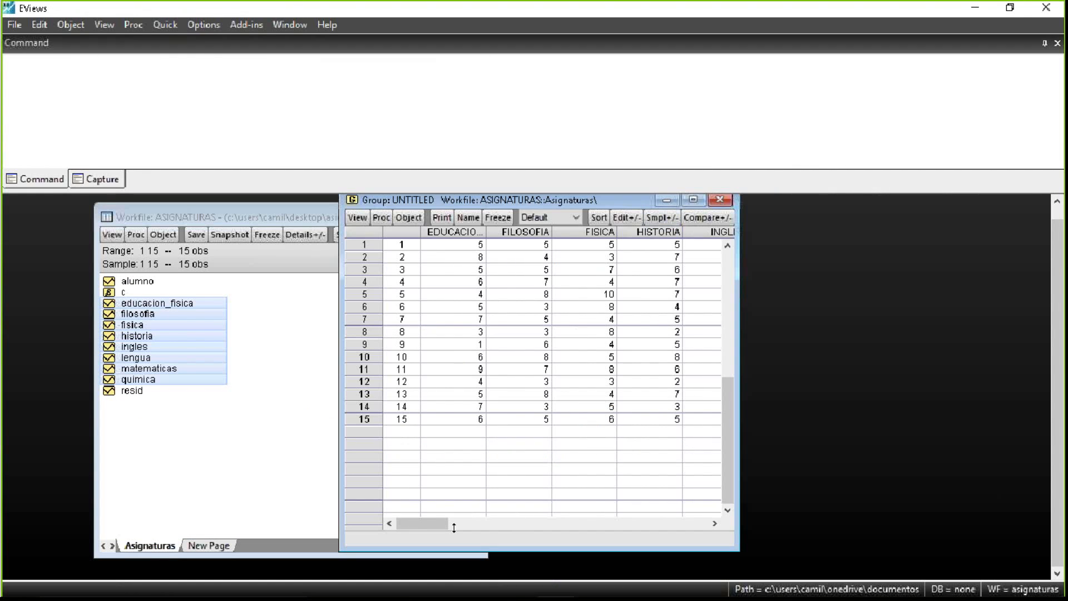
{"action": "left_click_drag", "start_coordinate": [444, 523], "coordinate": [424, 531]}
Switch to the PDF presentation in Acrobat Reader, read page 5 on the steps of principal component analysis, and return to EViews
{"action": "mouse_move", "coordinate": [556, 596]}
{"action": "mouse_move", "coordinate": [590, 585]}
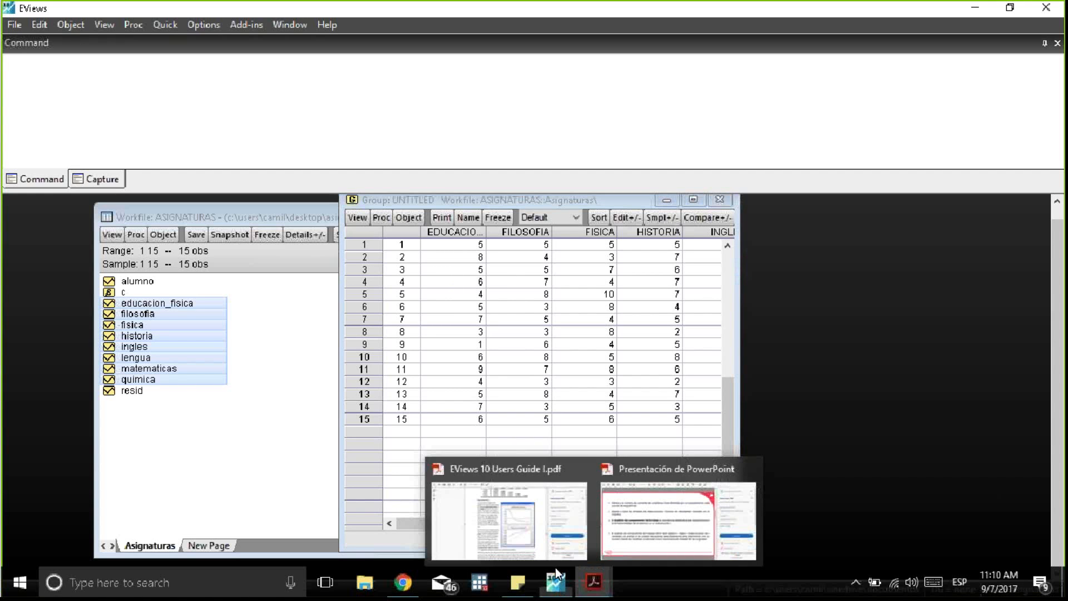
{"action": "left_click", "coordinate": [602, 532]}
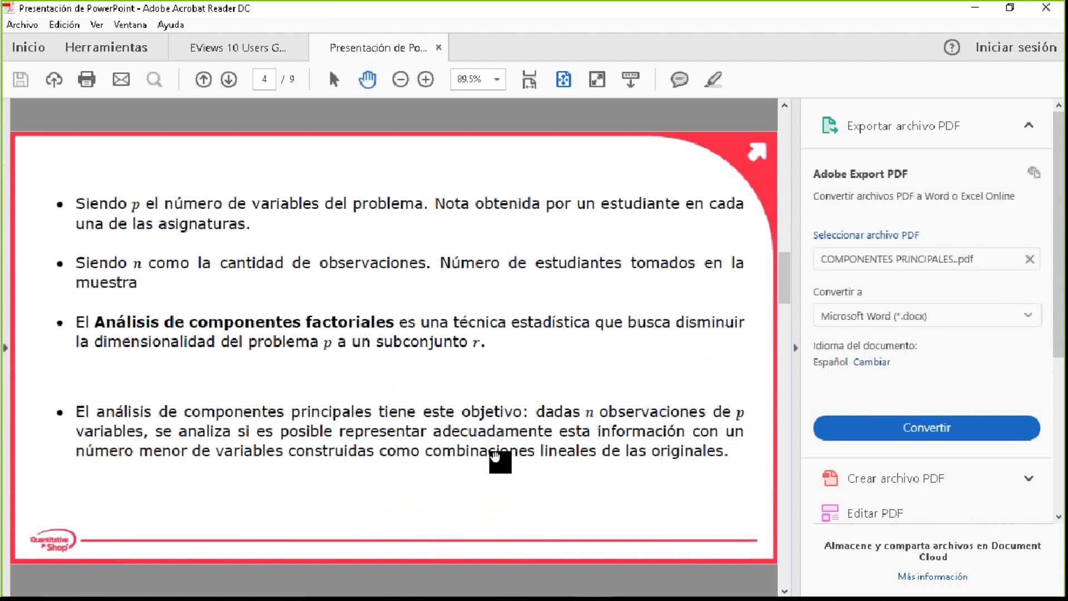
{"action": "scroll", "coordinate": [496, 456], "scroll_direction": "down", "scroll_amount": 1}
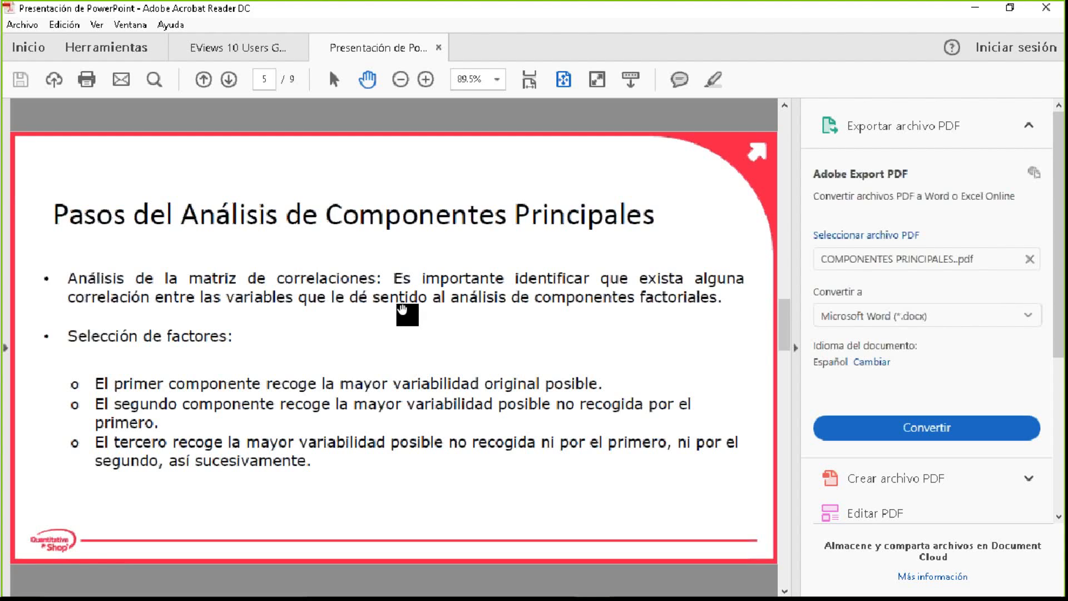
{"action": "mouse_move", "coordinate": [481, 595]}
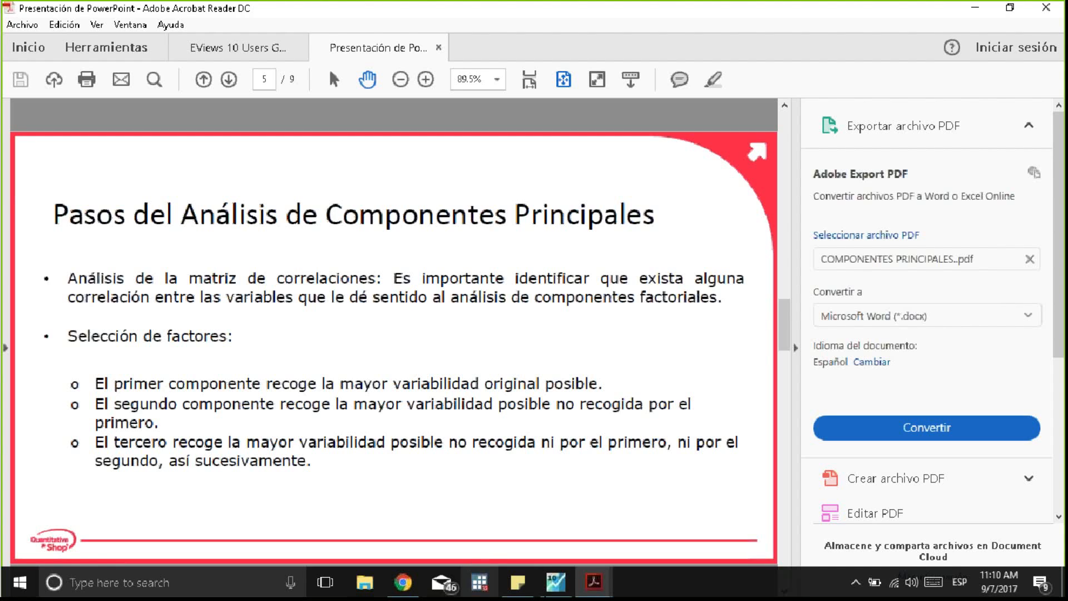
{"action": "mouse_move", "coordinate": [550, 591]}
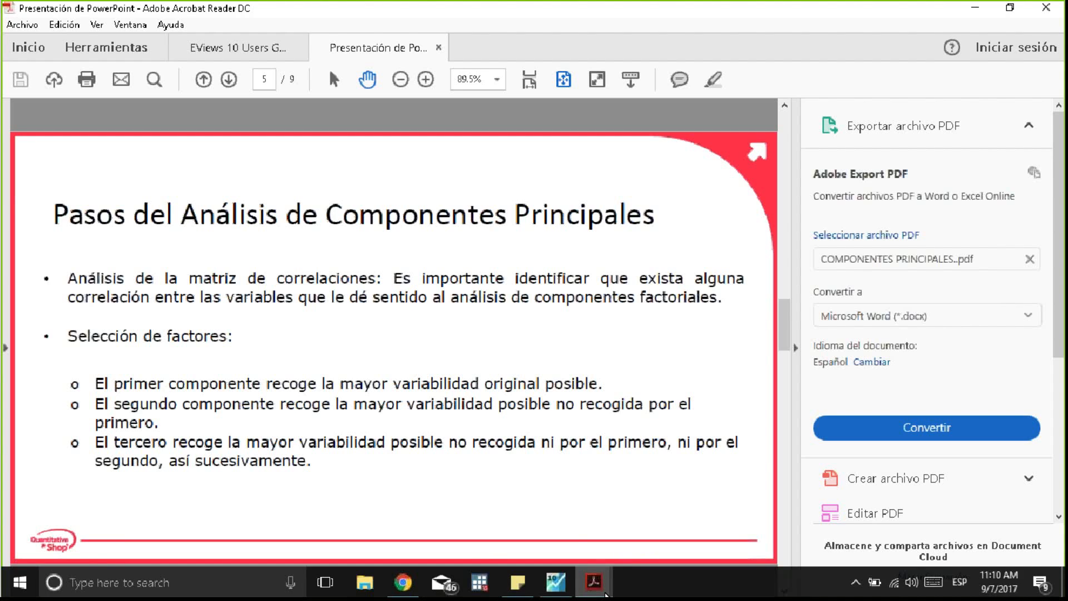
{"action": "left_click", "coordinate": [550, 587]}
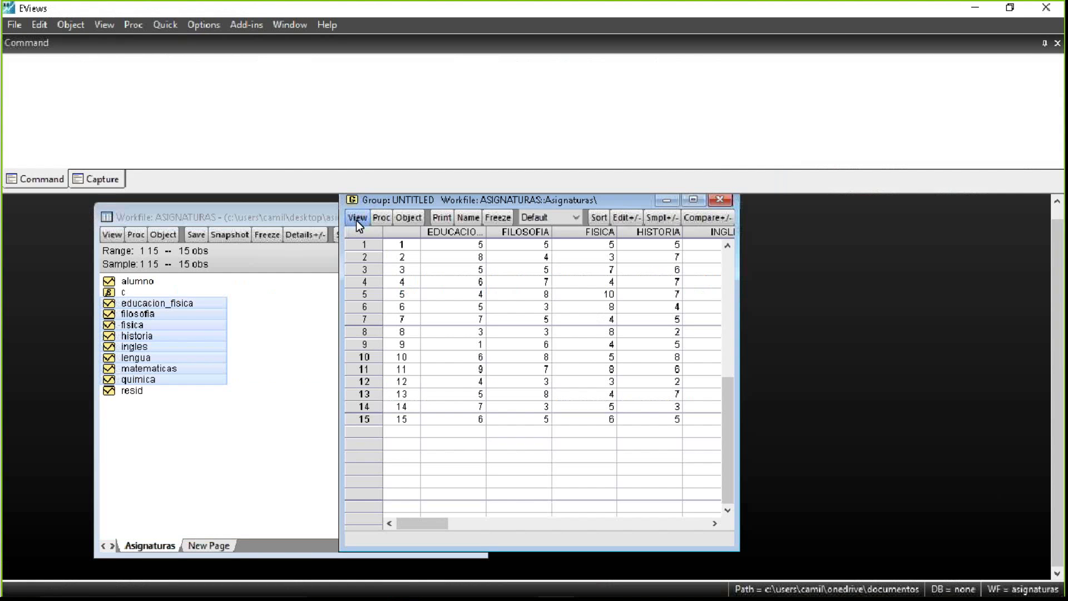
Run an ordinary covariance analysis on the group for sample 1 15, with Correlation enabled and Covariance disabled
{"action": "left_click_drag", "start_coordinate": [405, 202], "coordinate": [309, 209]}
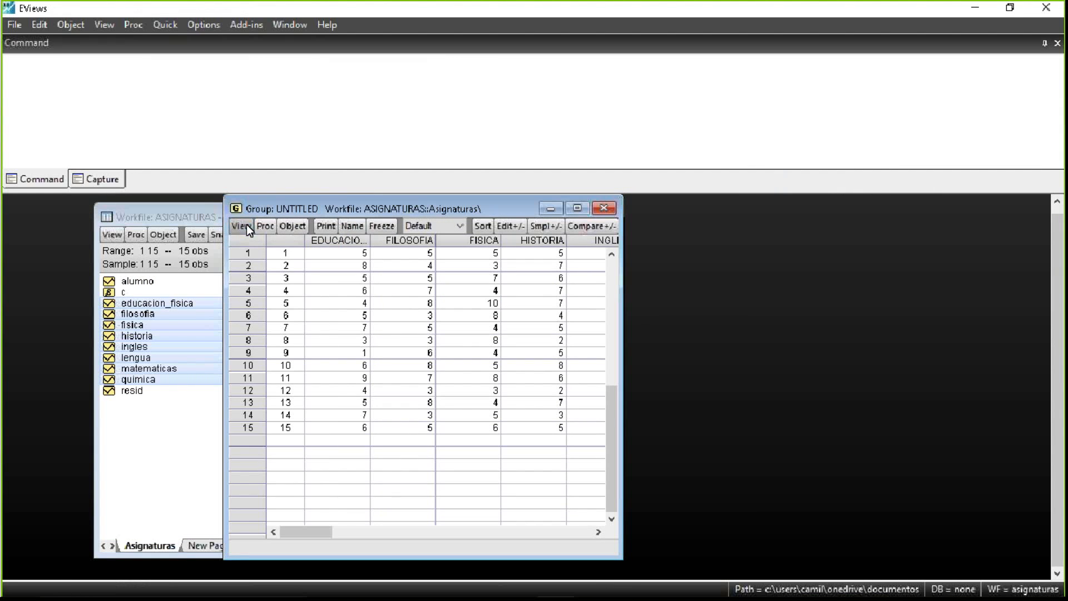
{"action": "left_click", "coordinate": [246, 225]}
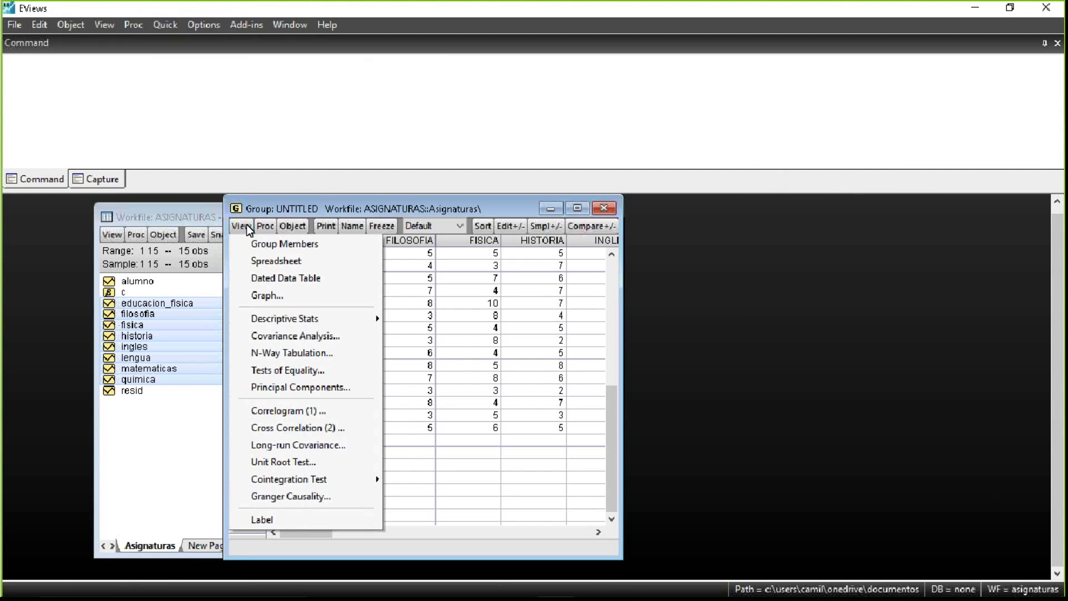
{"action": "left_click", "coordinate": [302, 336]}
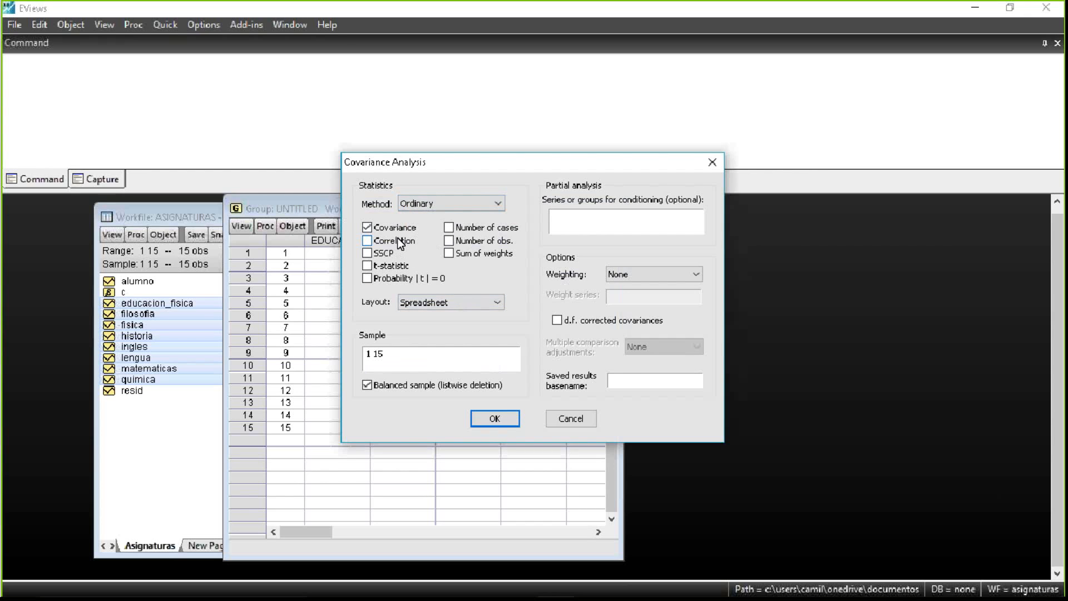
{"action": "left_click", "coordinate": [367, 241]}
{"action": "left_click", "coordinate": [367, 227]}
{"action": "left_click", "coordinate": [495, 419]}
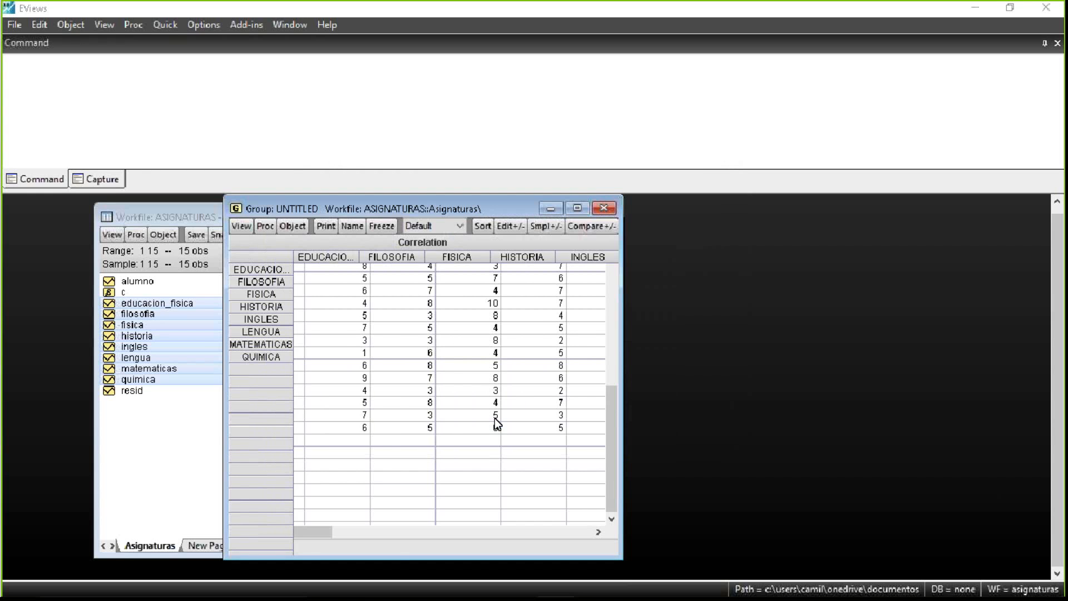
Widen and reposition the group window to fit all correlation matrix columns from EDUCACION_FISICA to QUIMICA
{"action": "left_click_drag", "start_coordinate": [649, 392], "coordinate": [767, 393]}
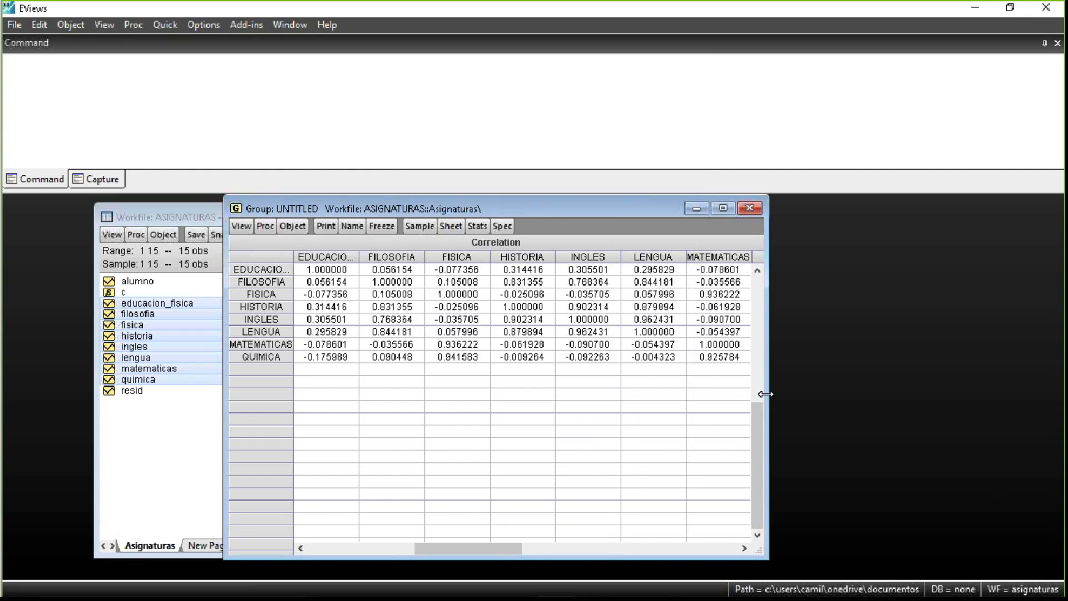
{"action": "left_click_drag", "start_coordinate": [287, 205], "coordinate": [190, 201]}
{"action": "left_click_drag", "start_coordinate": [666, 356], "coordinate": [739, 361]}
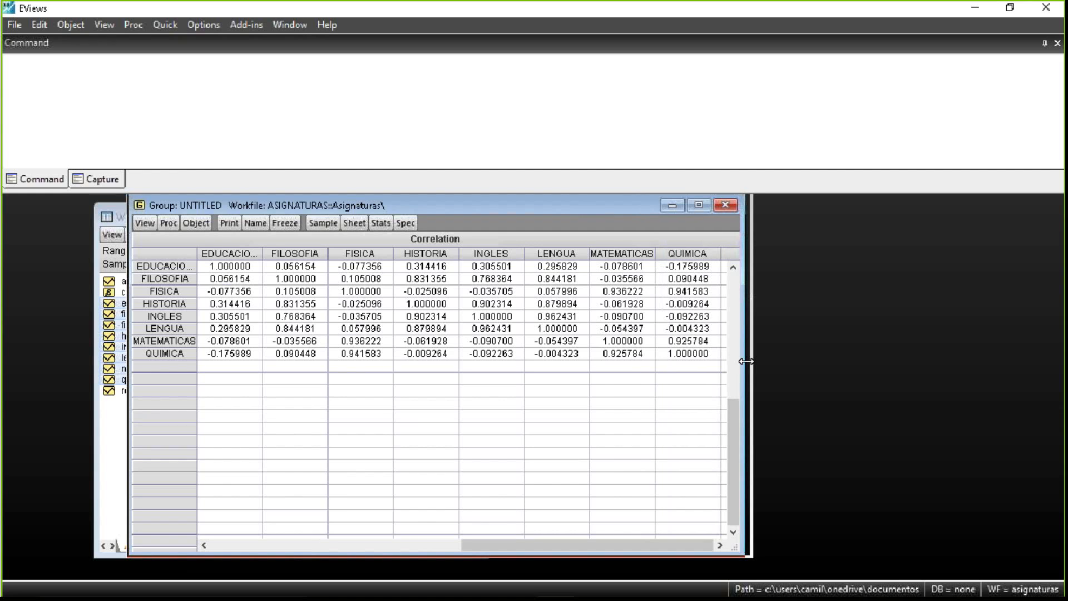
{"action": "left_click_drag", "start_coordinate": [746, 361], "coordinate": [746, 361]}
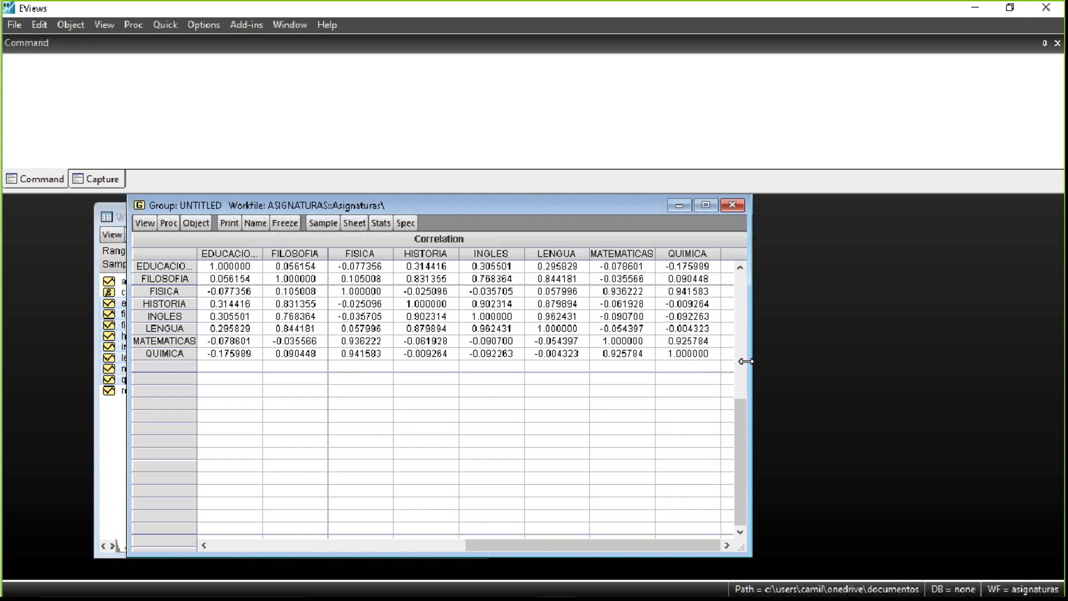
{"action": "left_click_drag", "start_coordinate": [745, 498], "coordinate": [763, 496]}
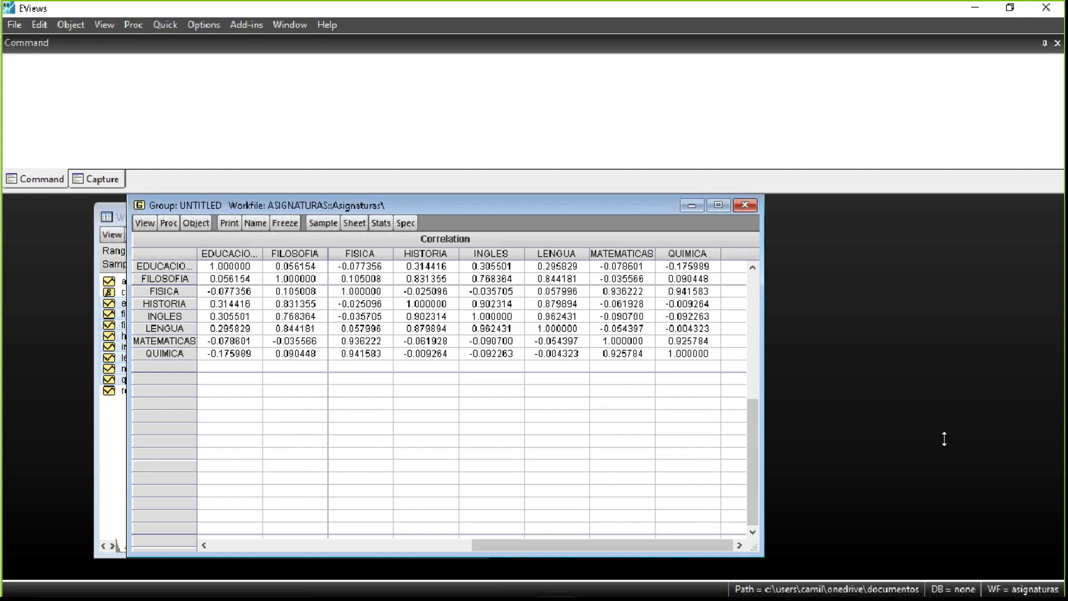
{"action": "left_click_drag", "start_coordinate": [944, 439], "coordinate": [942, 493]}
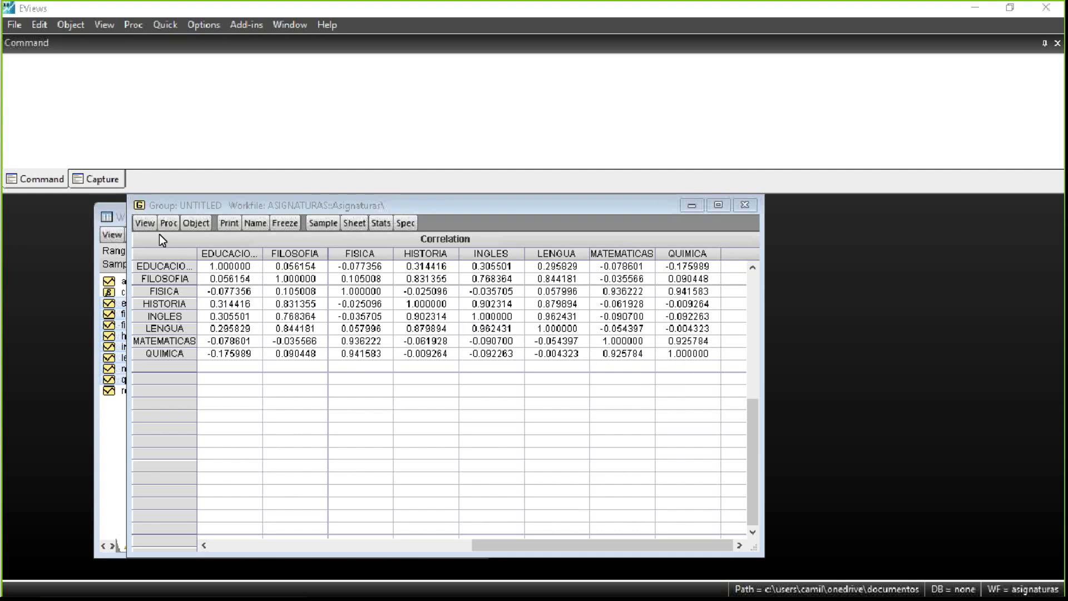
Run a test of equality between the group's series with the Variance option
{"action": "left_click", "coordinate": [145, 223]}
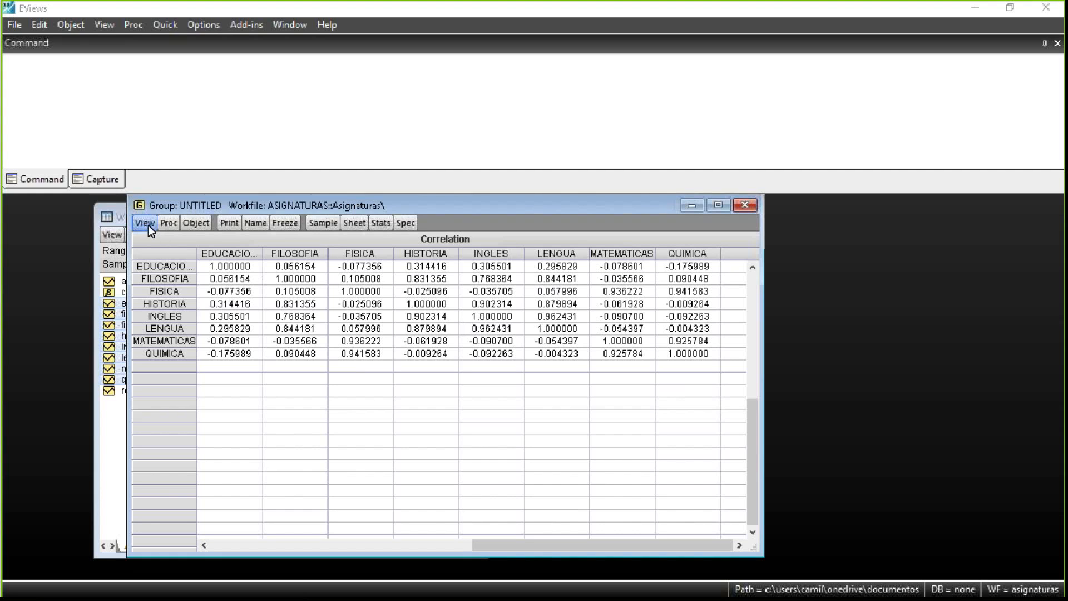
{"action": "left_click", "coordinate": [145, 223]}
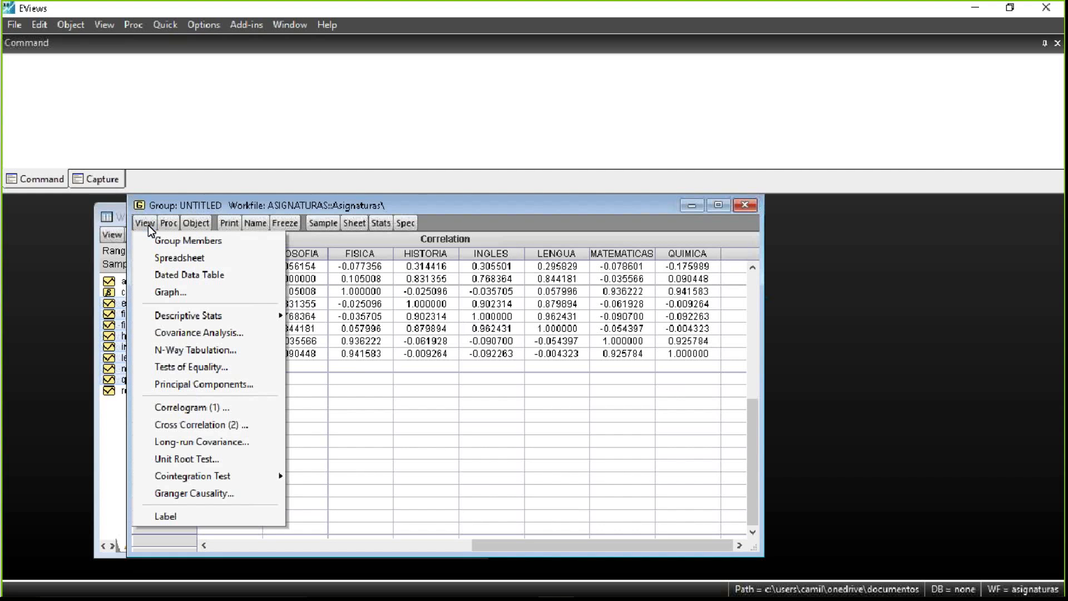
{"action": "left_click", "coordinate": [194, 366]}
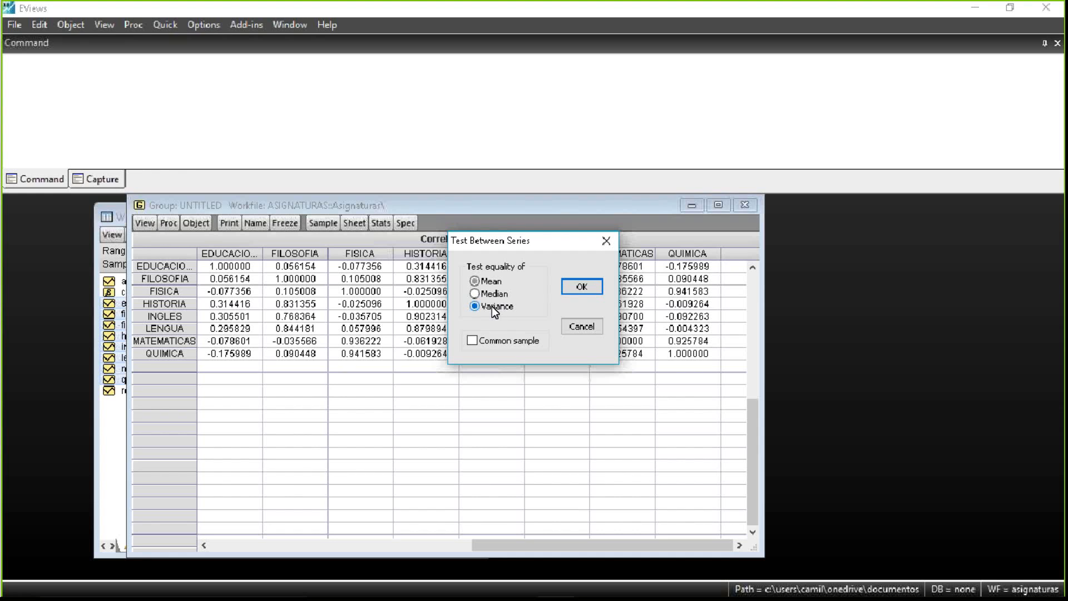
{"action": "left_click", "coordinate": [581, 286]}
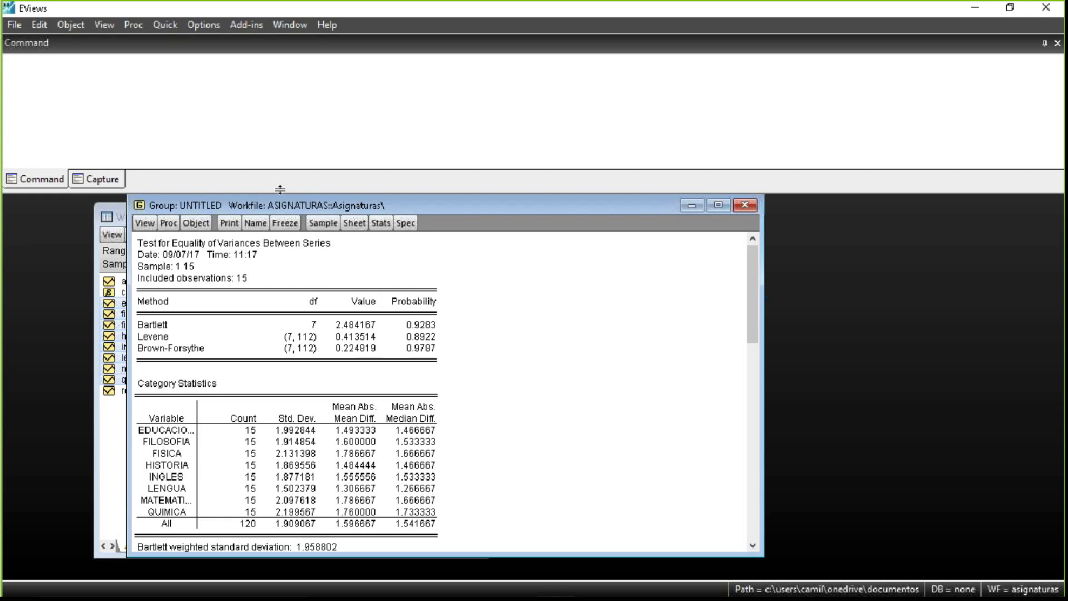
Move the variance test results window aside to uncover the series list in the ASIGNATURAS workfile
{"action": "left_click_drag", "start_coordinate": [275, 205], "coordinate": [519, 210]}
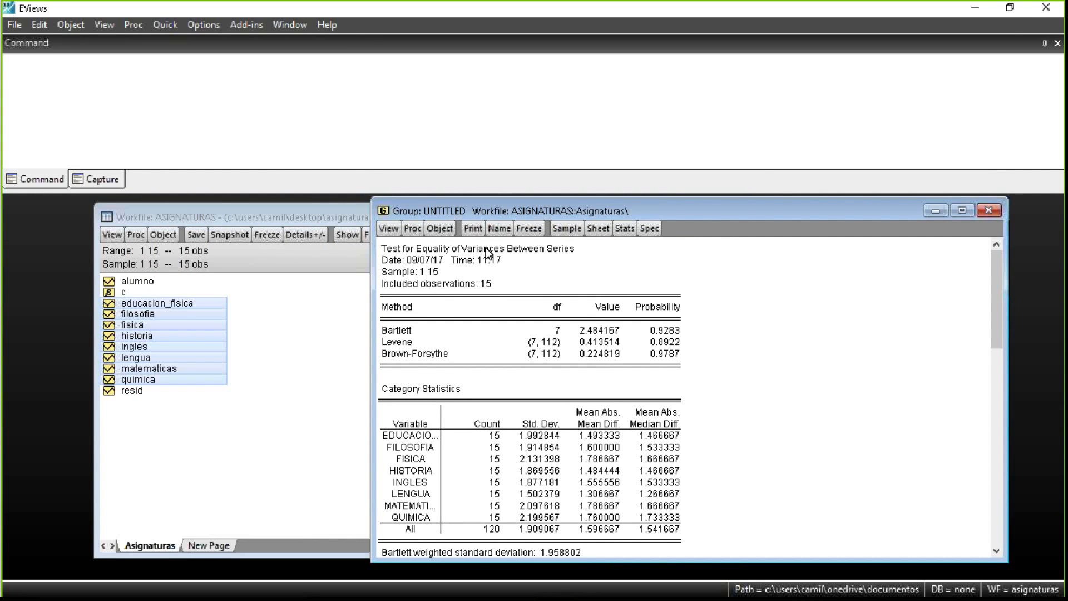
{"action": "left_click_drag", "start_coordinate": [462, 207], "coordinate": [226, 209]}
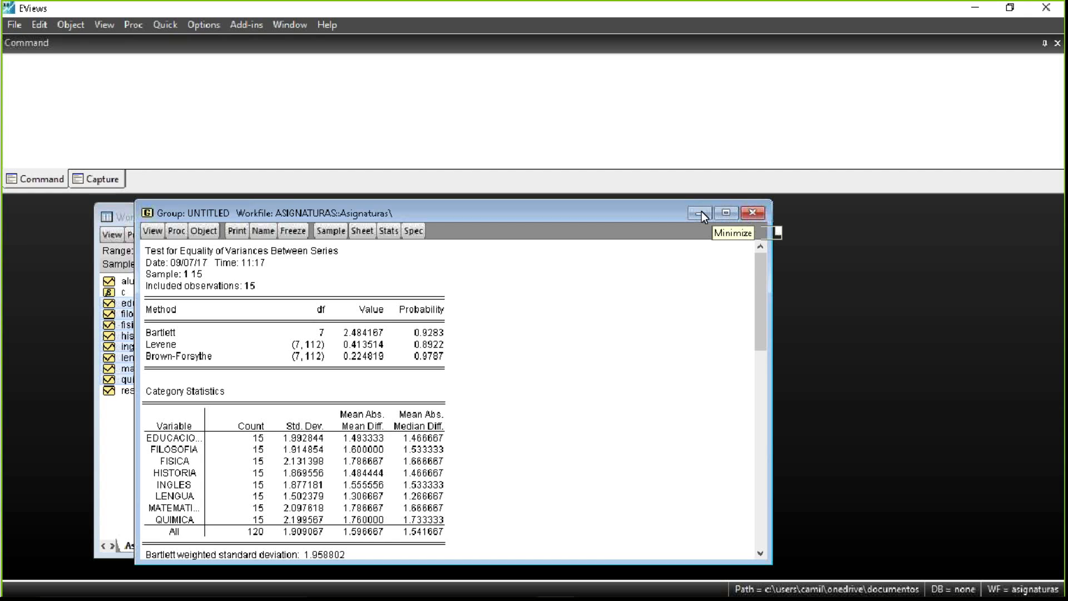
{"action": "left_click", "coordinate": [1058, 74]}
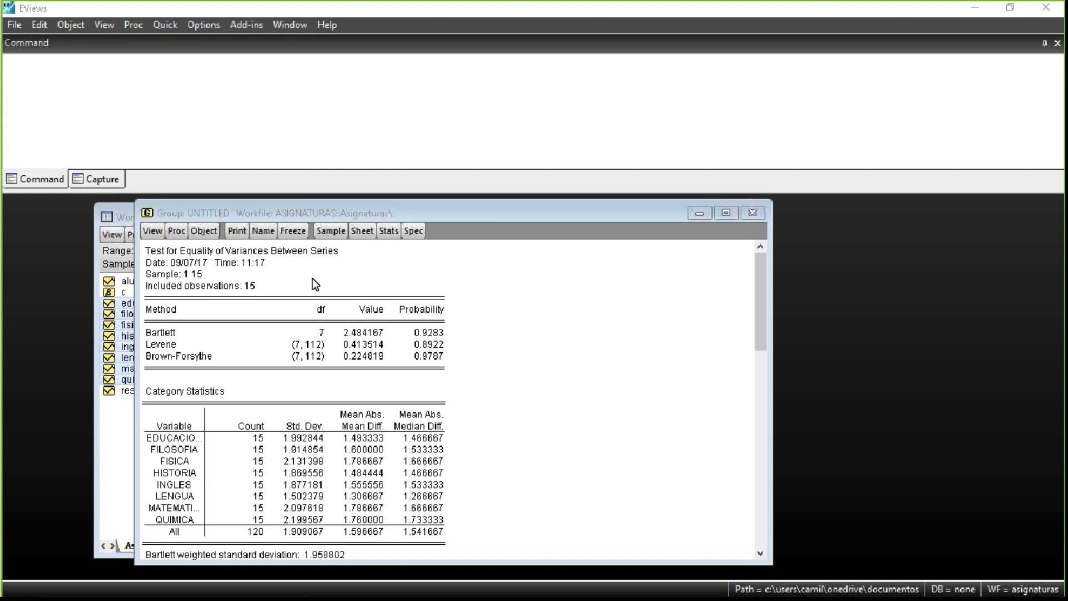
{"action": "mouse_move", "coordinate": [283, 211]}
{"action": "left_mouse_down"}
{"action": "mouse_move", "coordinate": [459, 212]}
{"action": "mouse_move", "coordinate": [449, 212]}
{"action": "left_mouse_up"}
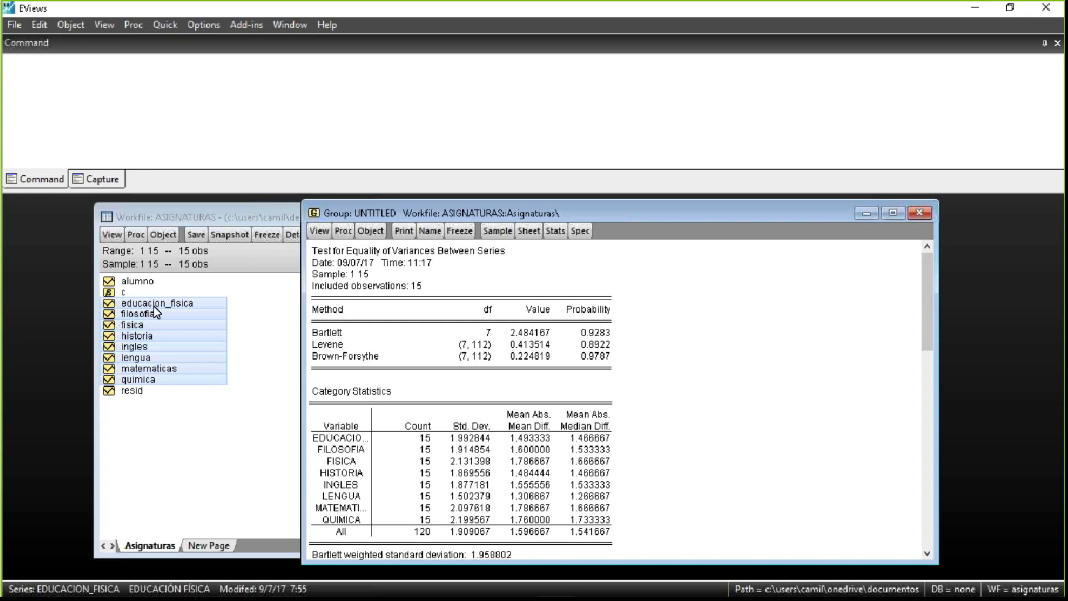
Reposition the group window with the variance test results over the ASIGNATURAS workfile window
{"action": "left_click", "coordinate": [1060, 80]}
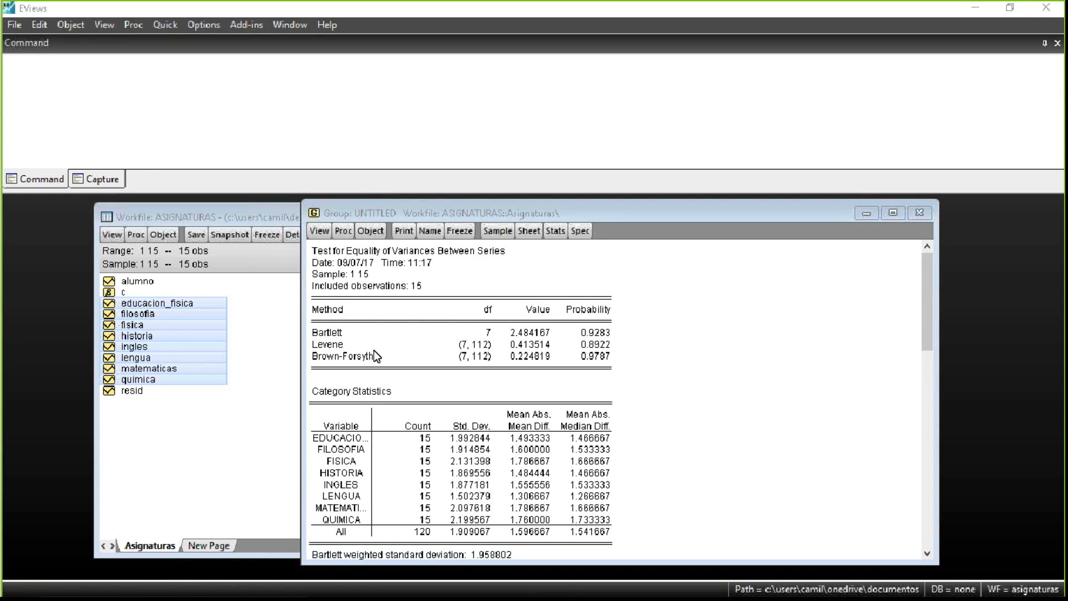
{"action": "left_click", "coordinate": [506, 208]}
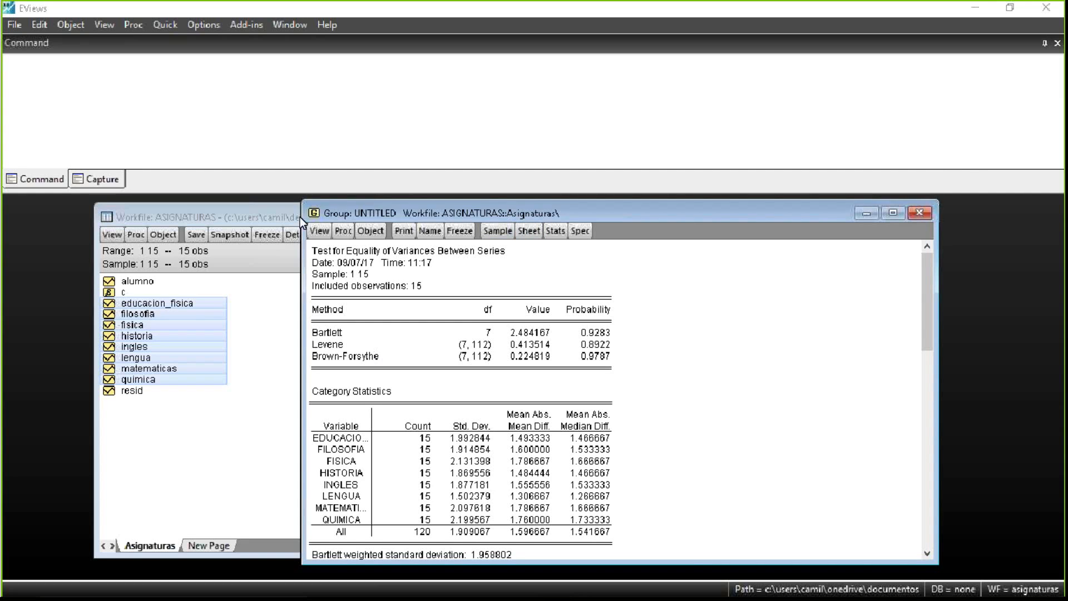
{"action": "left_click_drag", "start_coordinate": [300, 216], "coordinate": [308, 233]}
{"action": "left_click_drag", "start_coordinate": [469, 256], "coordinate": [448, 258]}
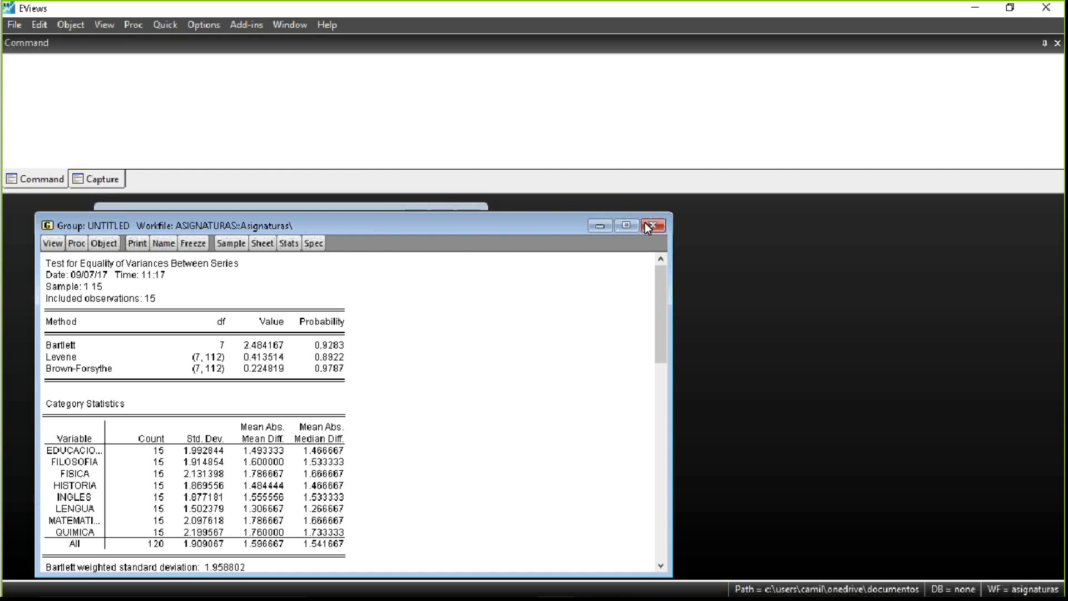
{"action": "left_click_drag", "start_coordinate": [510, 223], "coordinate": [658, 230]}
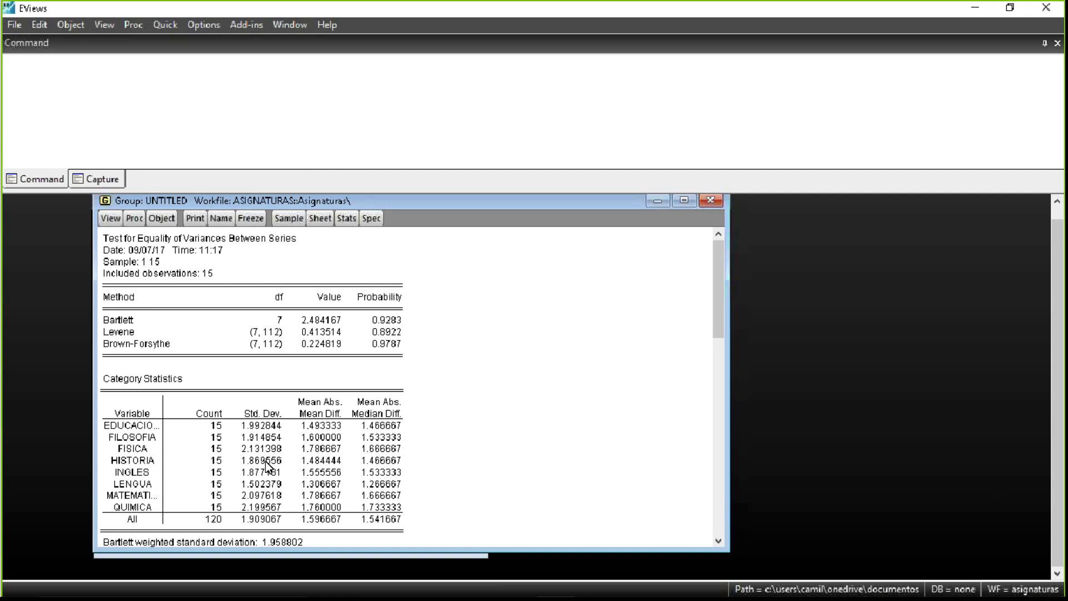
Open the Principal Components settings for the group of school subject series
{"action": "left_click", "coordinate": [118, 223]}
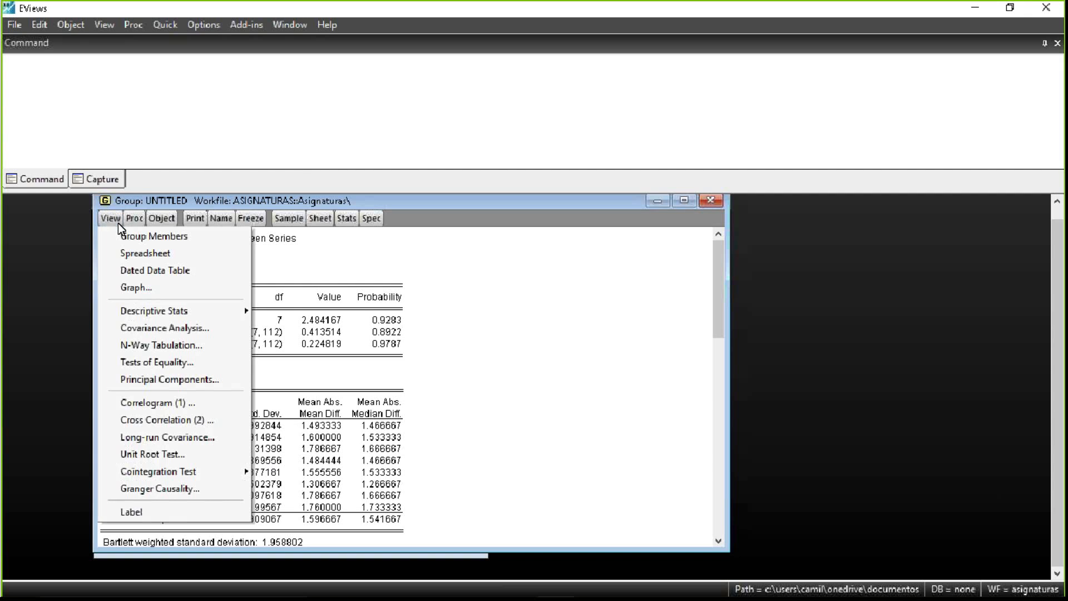
{"action": "left_click", "coordinate": [178, 380]}
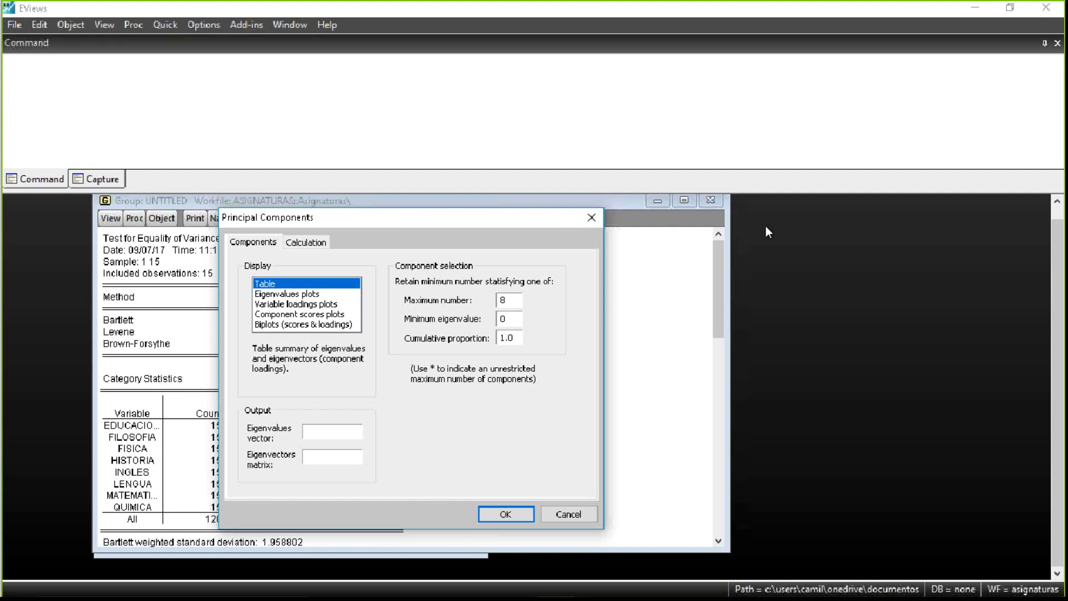
{"action": "left_click", "coordinate": [1063, 81]}
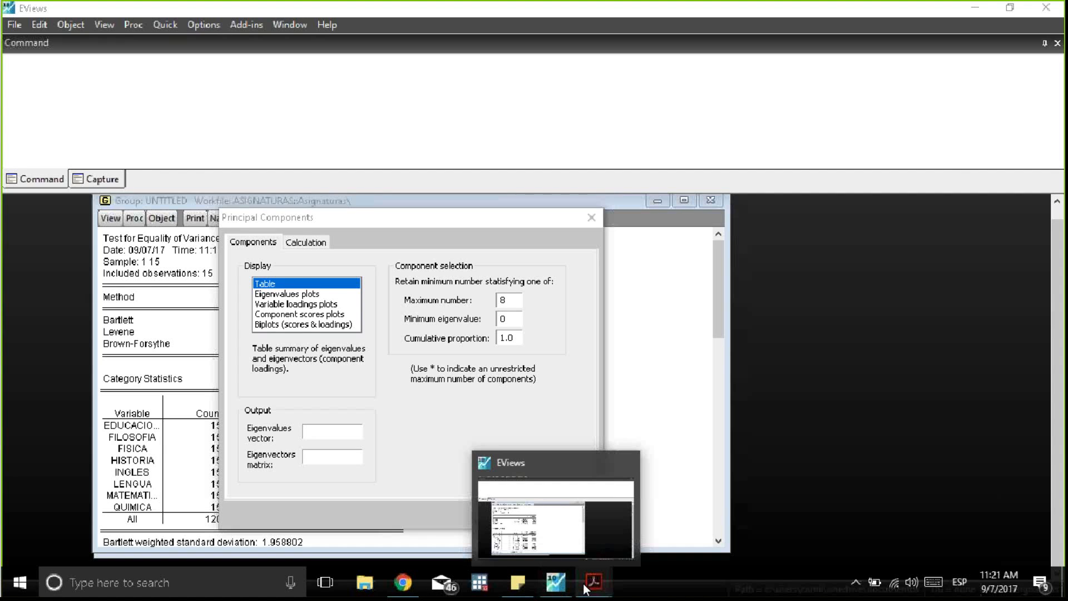
Switch to the Presentación de PowerPoint PDF in Acrobat Reader and bring up the slide "Calculo de Componentes Principales"
{"action": "mouse_move", "coordinate": [586, 589]}
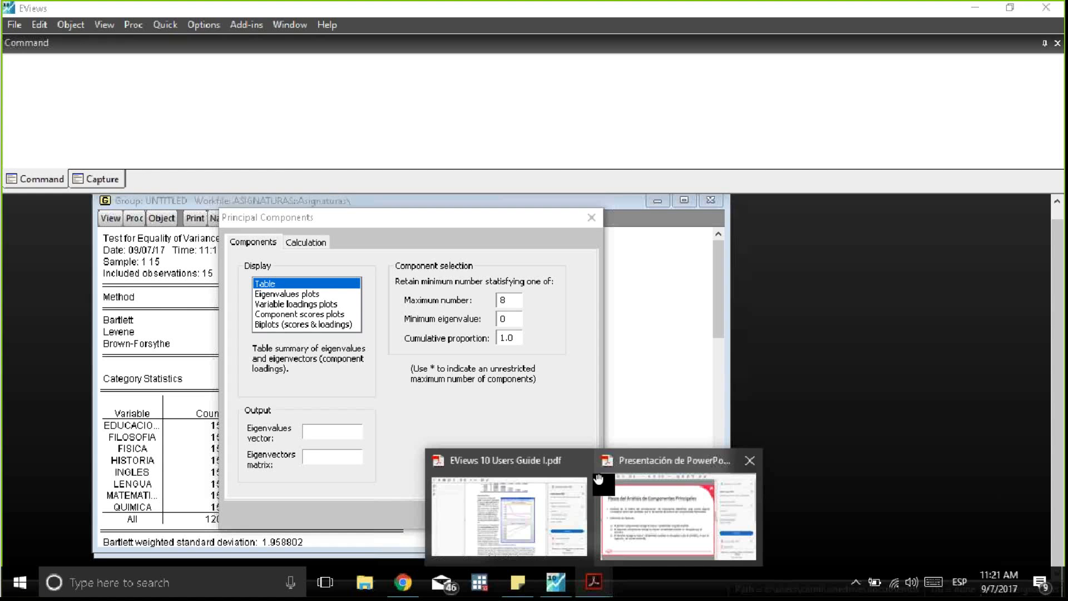
{"action": "left_click", "coordinate": [598, 478]}
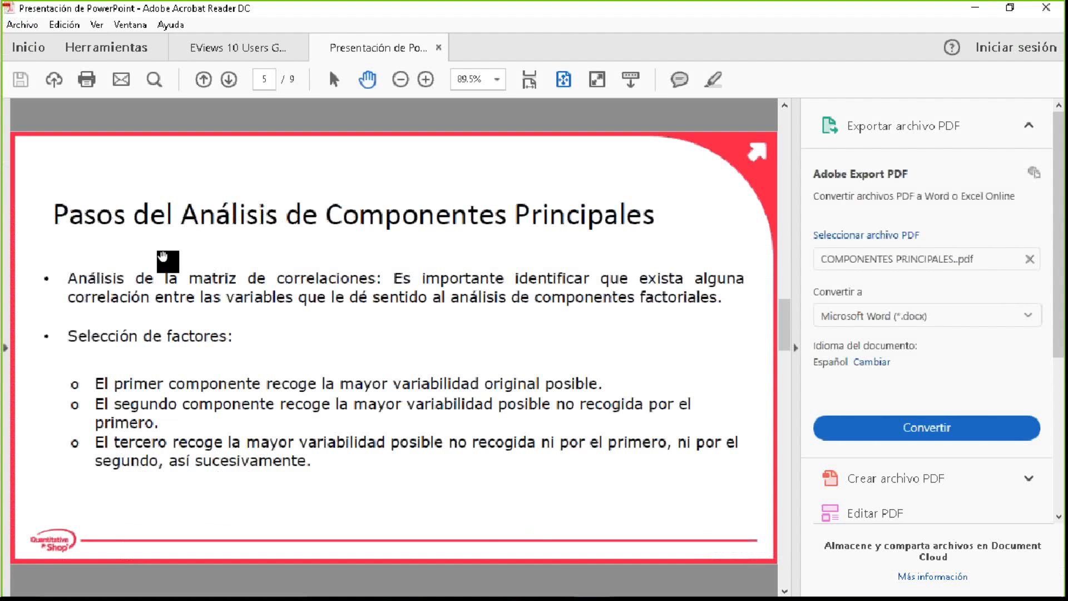
{"action": "scroll", "coordinate": [162, 256], "scroll_direction": "down", "scroll_amount": 2}
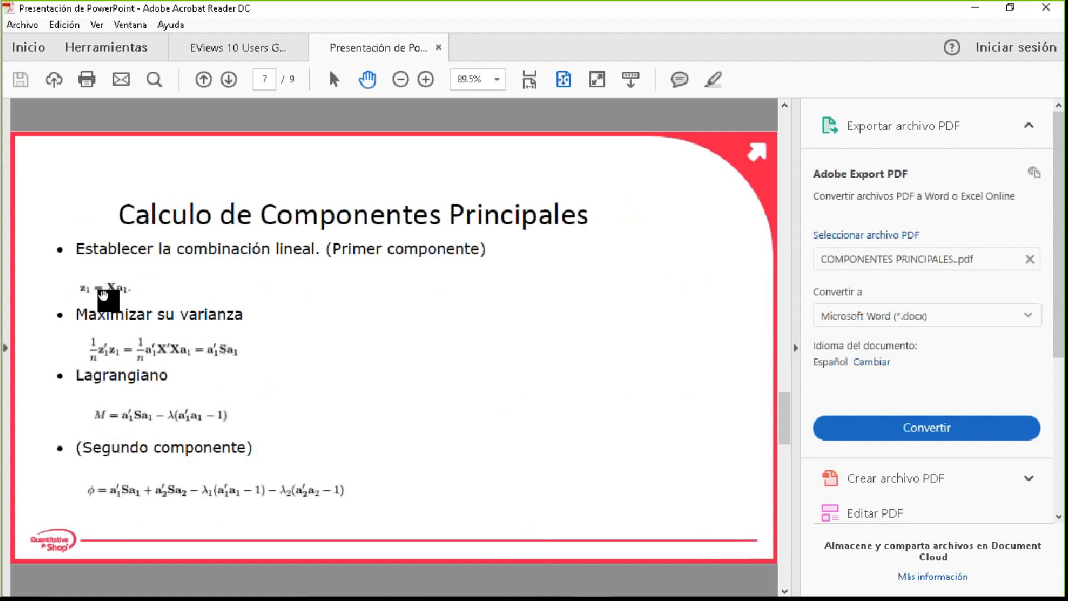
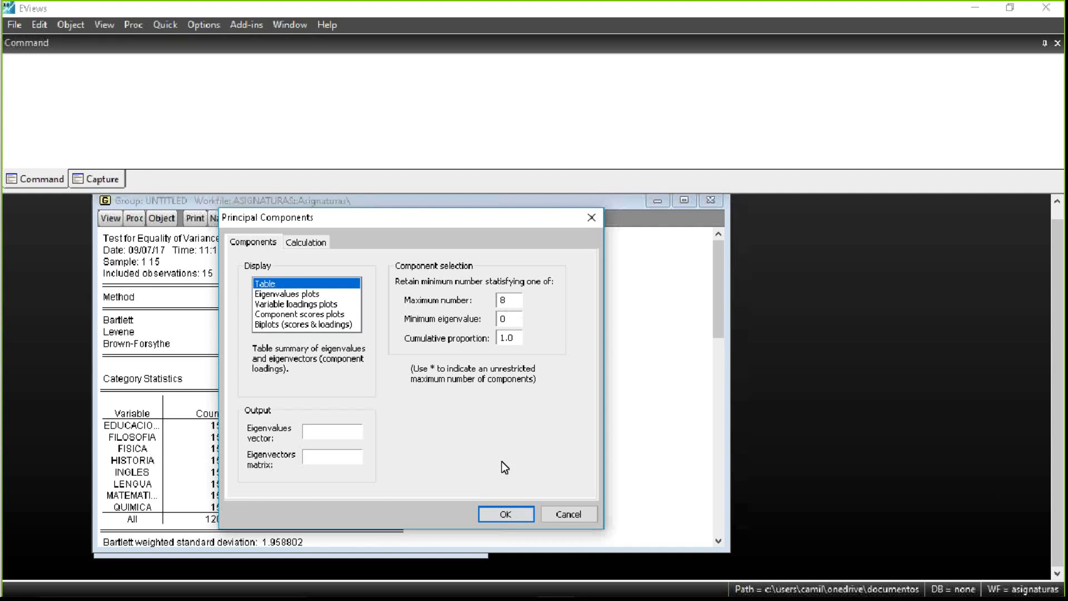
Back in EViews, run the principal components Table with maximum number 8, minimum eigenvalue 0 and cumulative proportion 1.0
{"action": "left_click", "coordinate": [514, 508]}
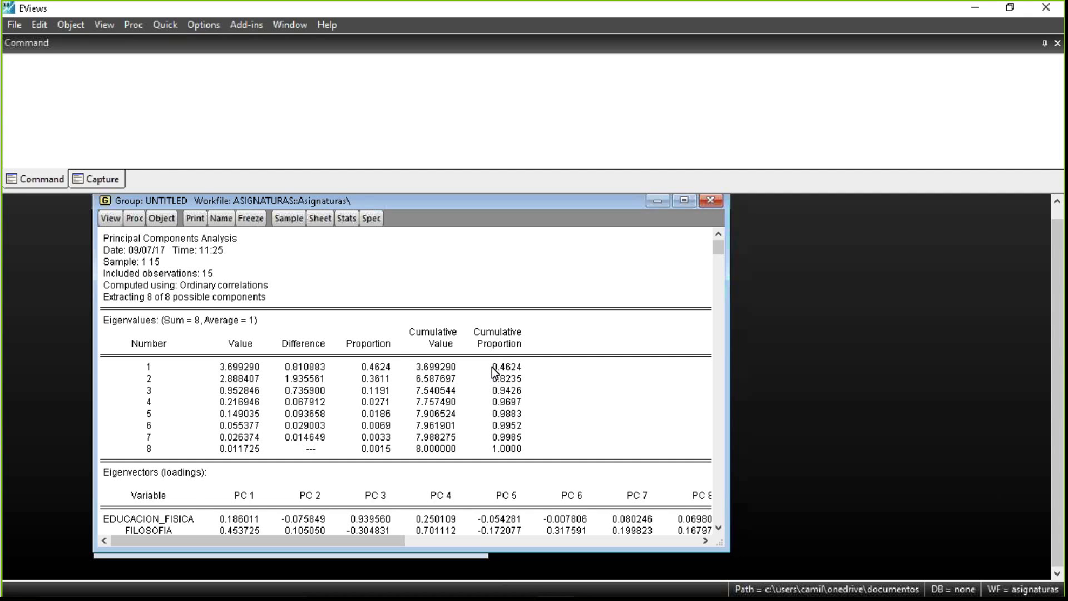
{"action": "scroll", "coordinate": [491, 368], "scroll_direction": "down", "scroll_amount": 1}
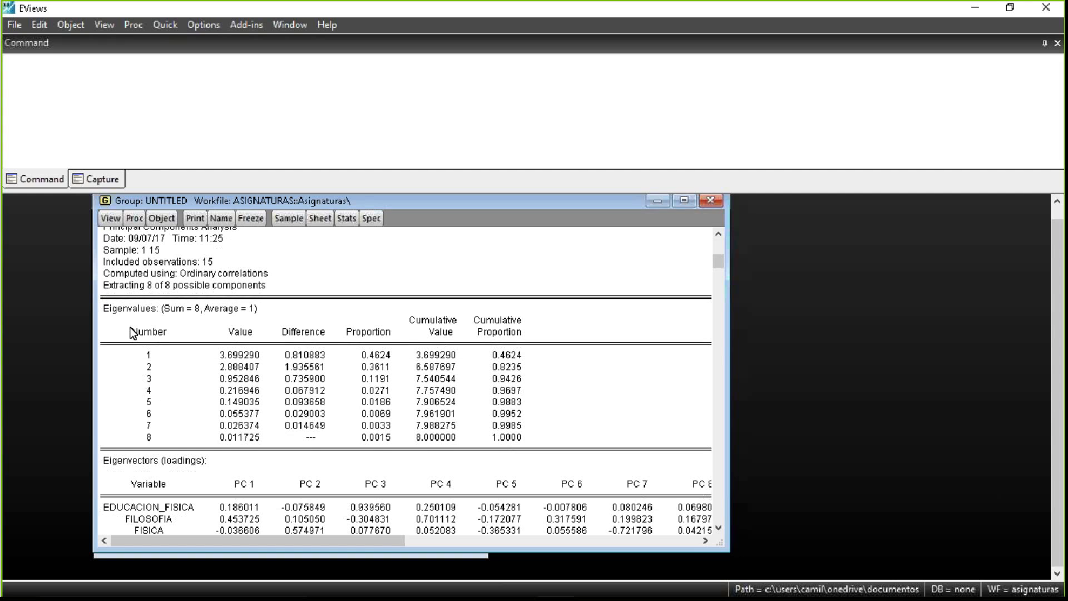
Display the principal components eigenvalues plot as a scree plot and inspect the point for component 3
{"action": "left_click", "coordinate": [114, 218]}
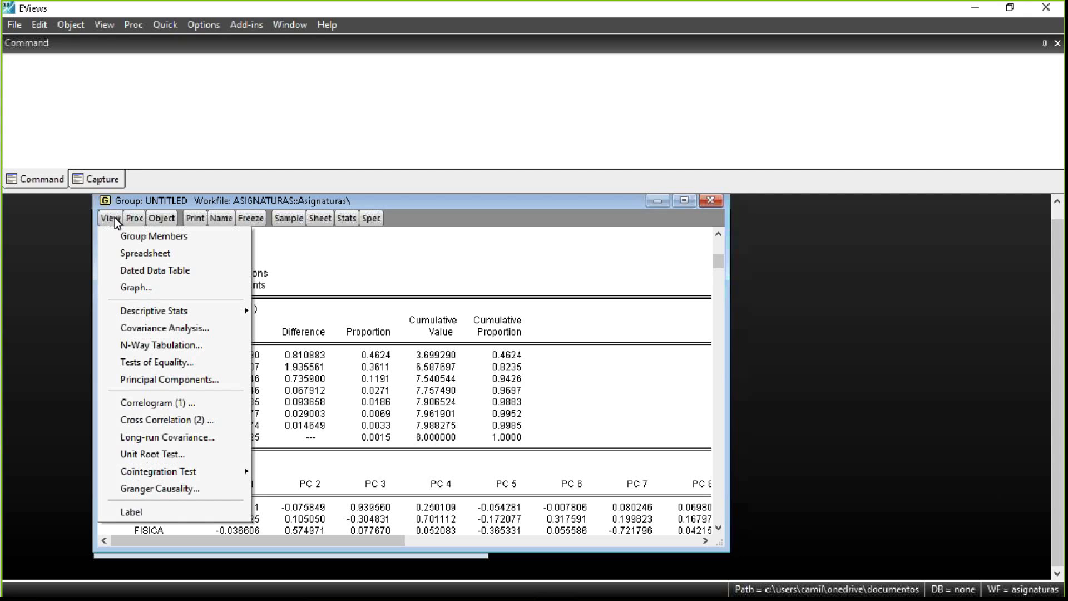
{"action": "left_click", "coordinate": [200, 381]}
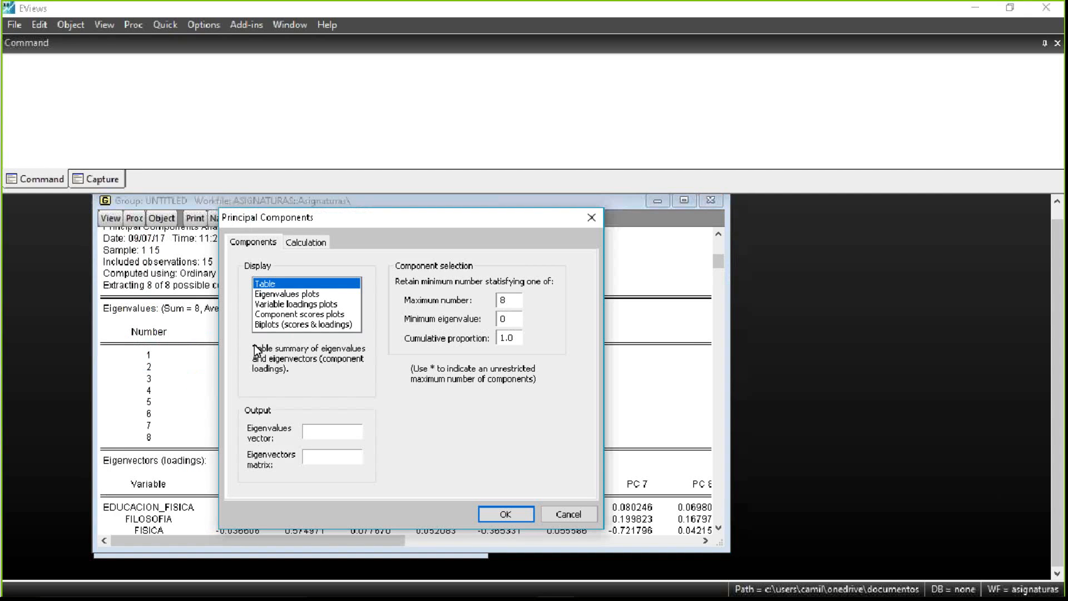
{"action": "left_click", "coordinate": [277, 294]}
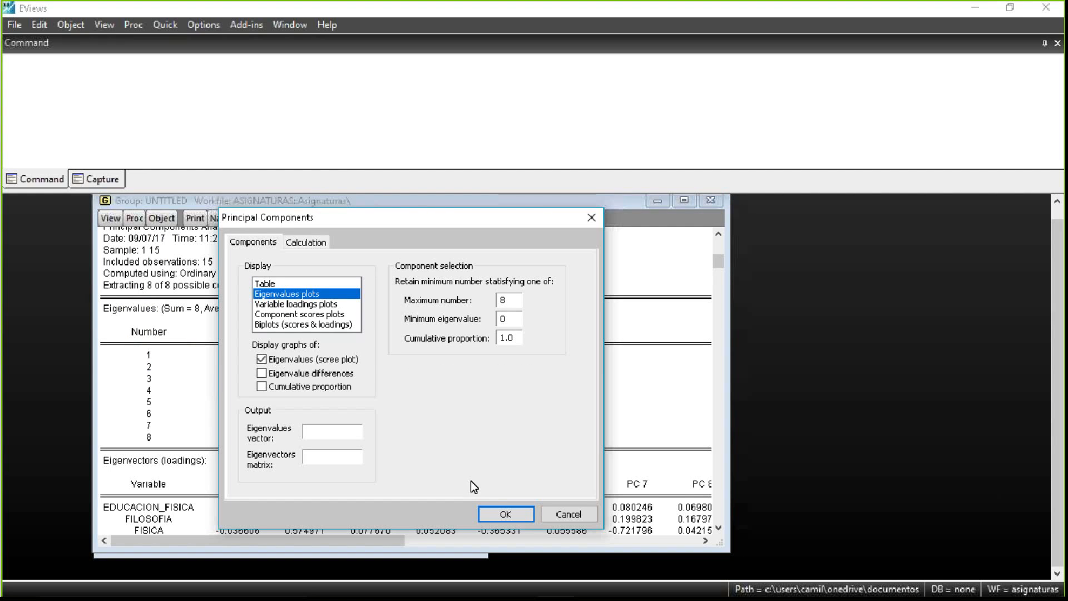
{"action": "left_click", "coordinate": [508, 514]}
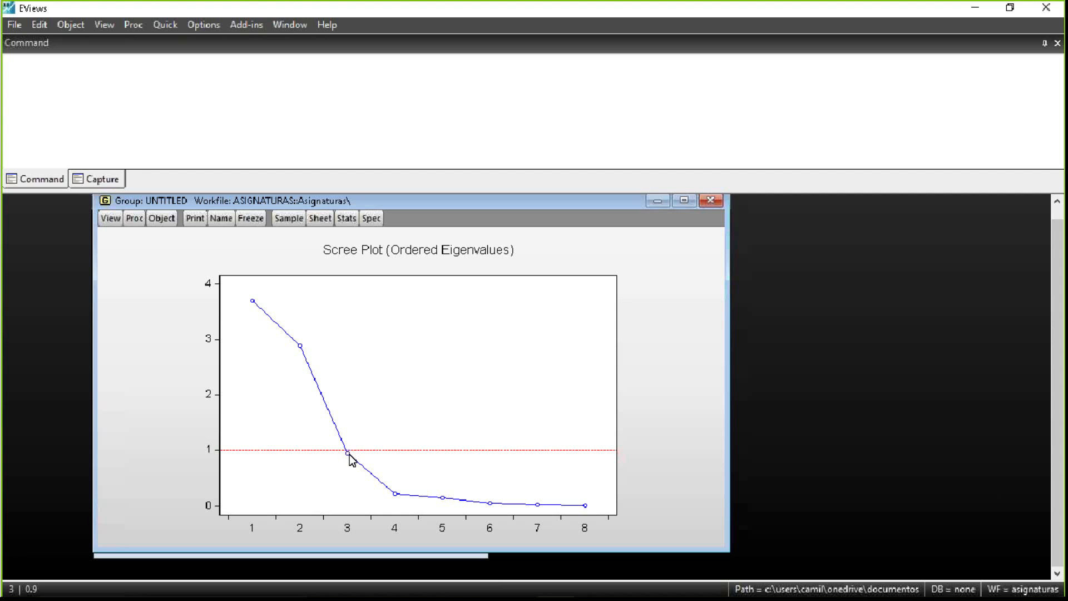
{"action": "mouse_move", "coordinate": [349, 455]}
Plot only the eigenvalues' cumulative proportion, without the scree plot, and examine the points for the first four components
{"action": "left_click", "coordinate": [114, 222]}
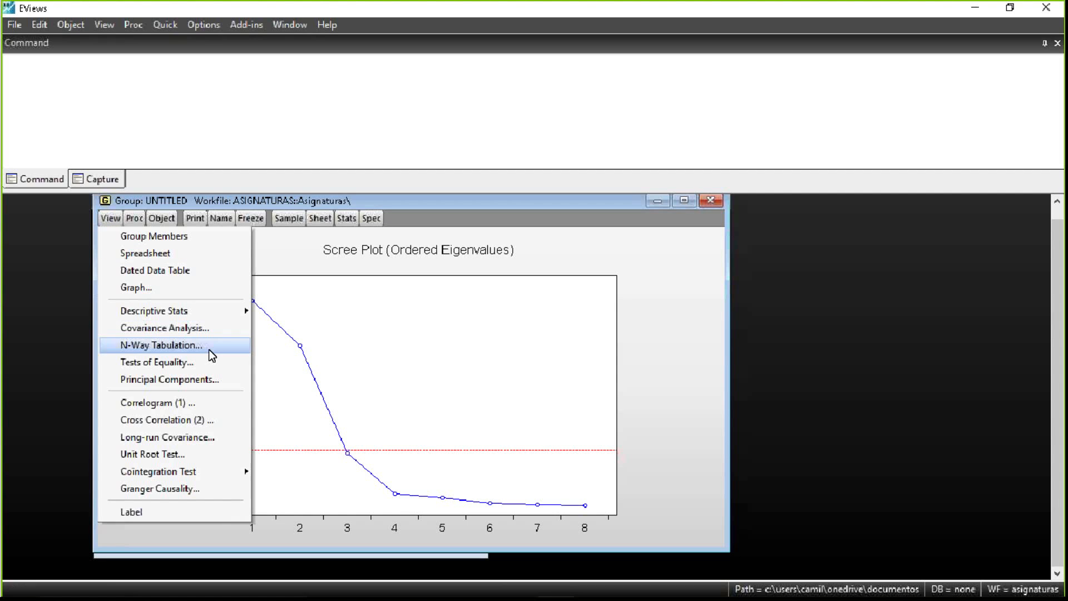
{"action": "left_click", "coordinate": [215, 378]}
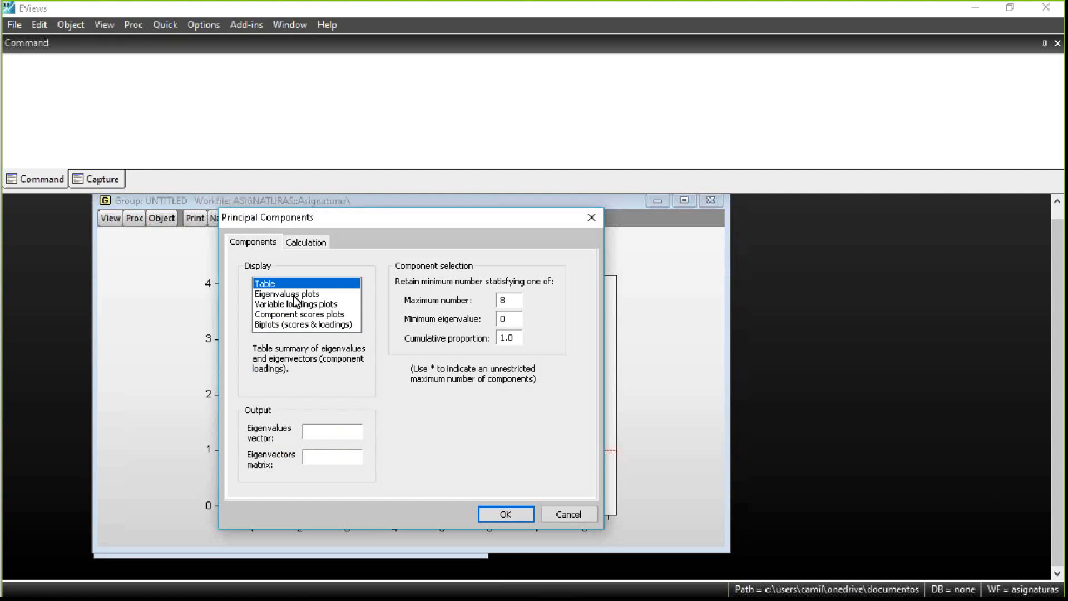
{"action": "left_click", "coordinate": [293, 293]}
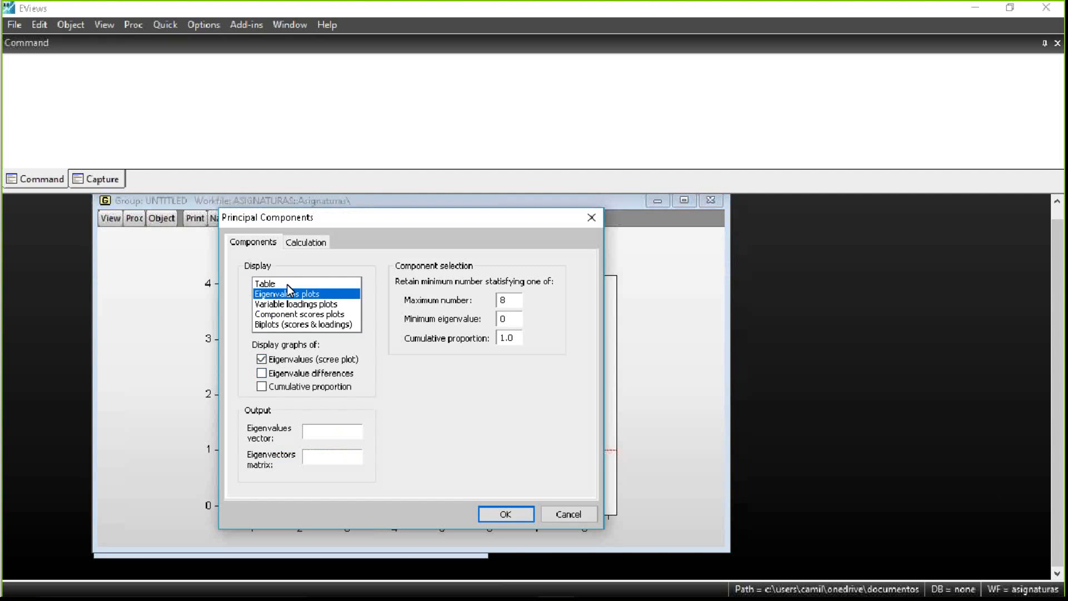
{"action": "left_click", "coordinate": [261, 359]}
{"action": "left_click", "coordinate": [262, 387]}
{"action": "left_click", "coordinate": [506, 514]}
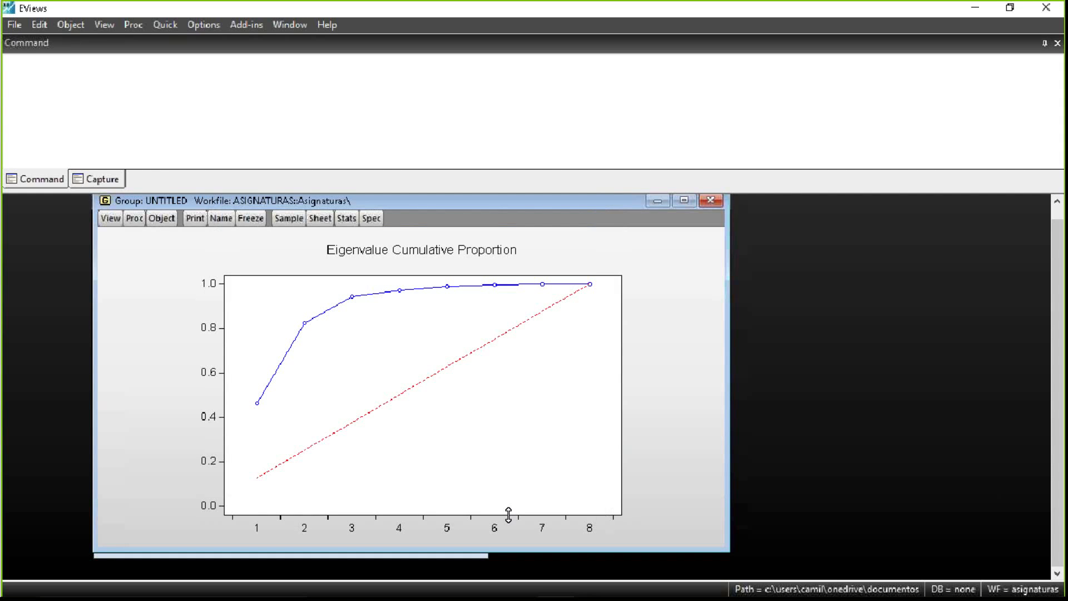
{"action": "mouse_move", "coordinate": [259, 483]}
{"action": "mouse_move", "coordinate": [309, 327]}
{"action": "mouse_move", "coordinate": [352, 297]}
{"action": "mouse_move", "coordinate": [353, 297]}
{"action": "mouse_move", "coordinate": [401, 295]}
Display the group's principal components results as a table again
{"action": "left_click", "coordinate": [116, 220]}
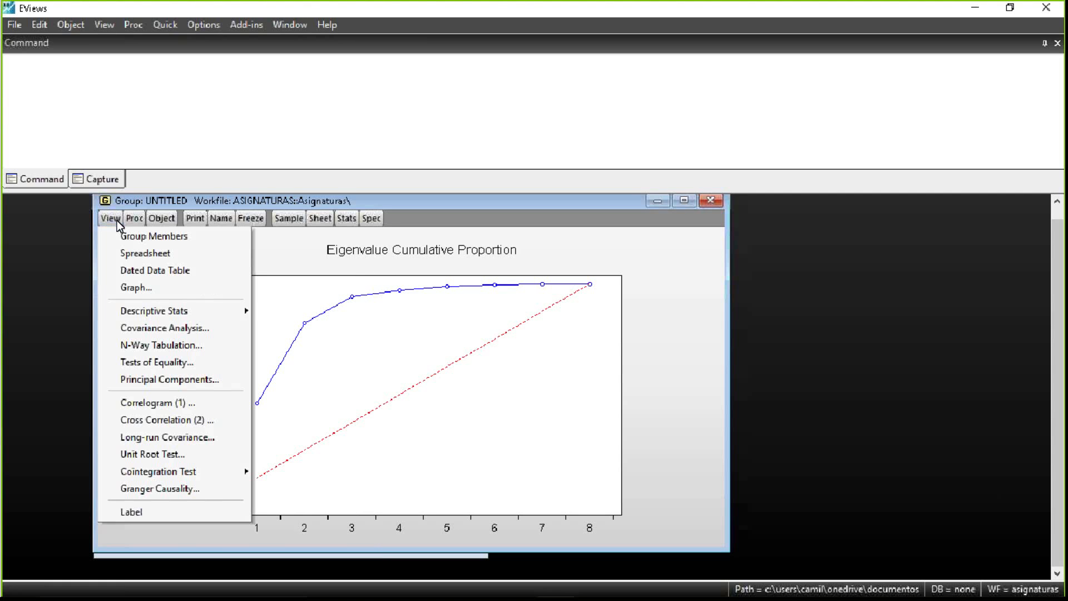
{"action": "left_click", "coordinate": [174, 379]}
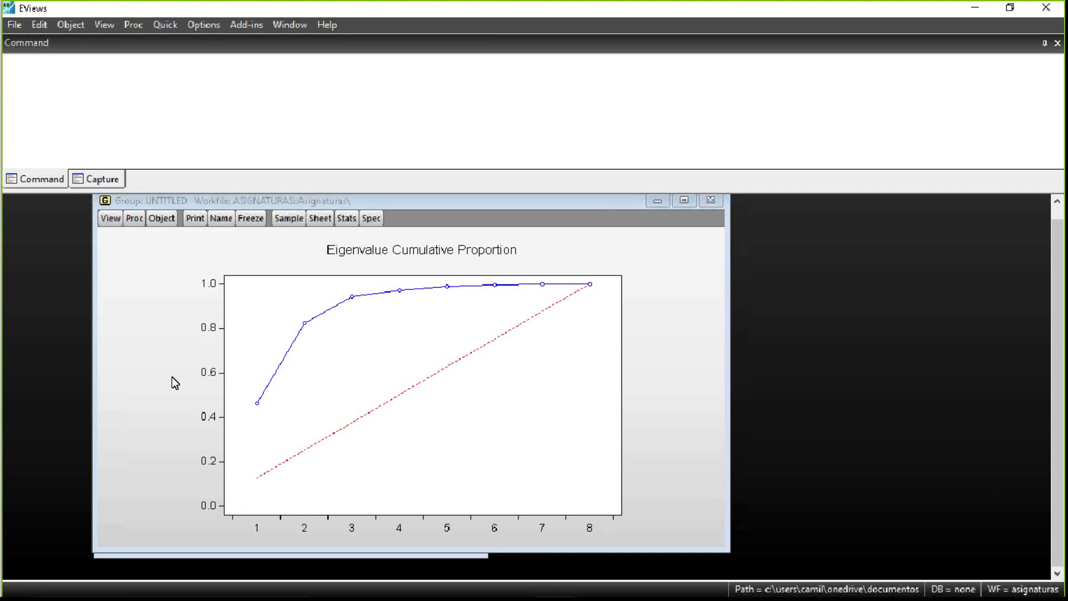
{"action": "left_click", "coordinate": [488, 507]}
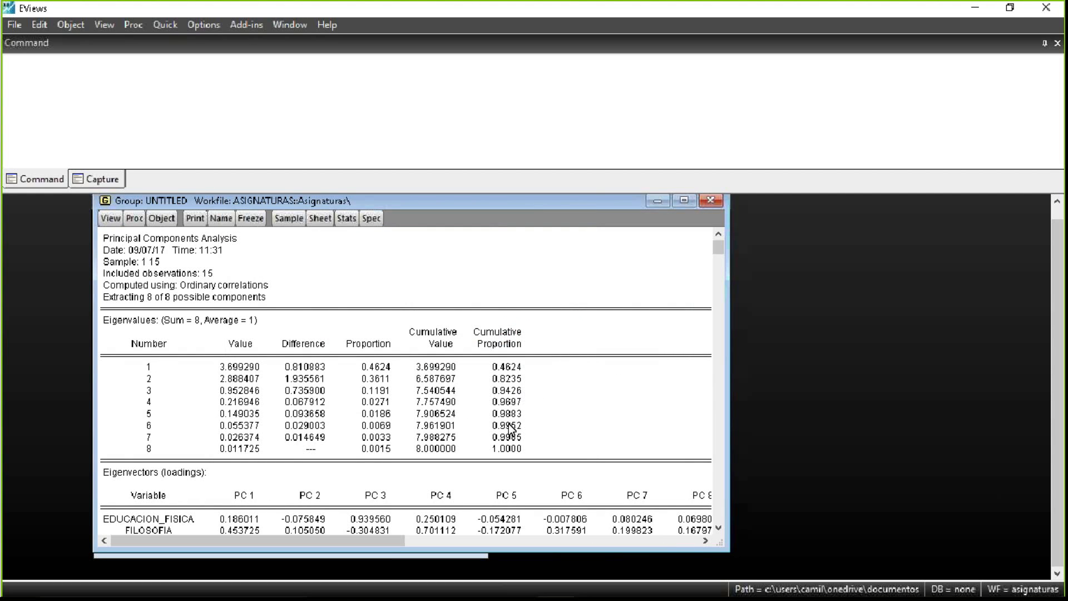
Widen the group window to fit the eigenvector loadings through PC 8 and examine them alongside the eigenvalues
{"action": "left_click", "coordinate": [719, 529]}
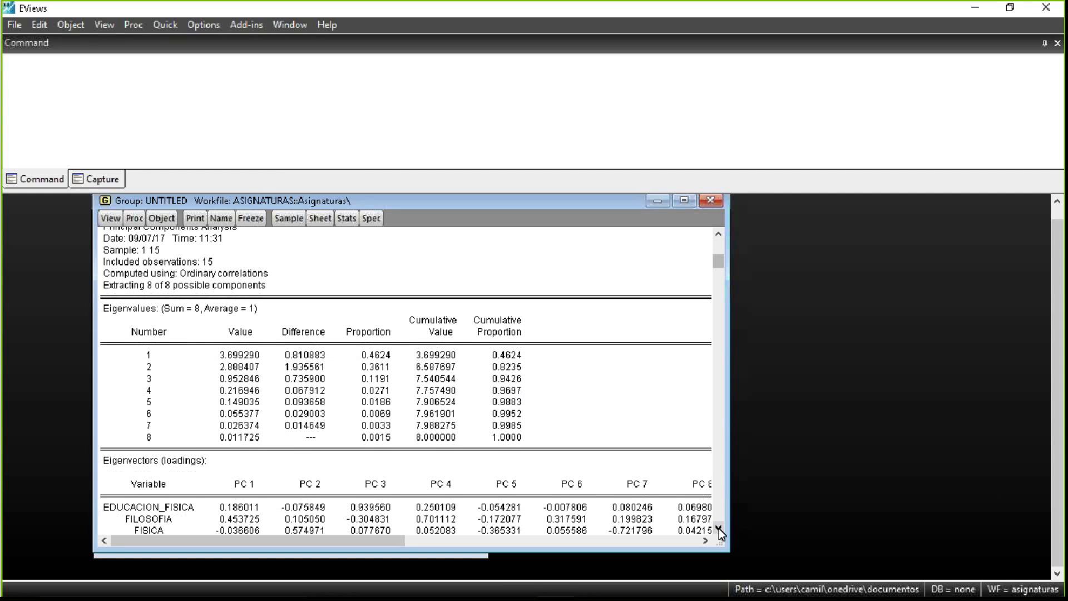
{"action": "left_click", "coordinate": [719, 529]}
{"action": "left_click", "coordinate": [719, 529]}
{"action": "left_click", "coordinate": [718, 529]}
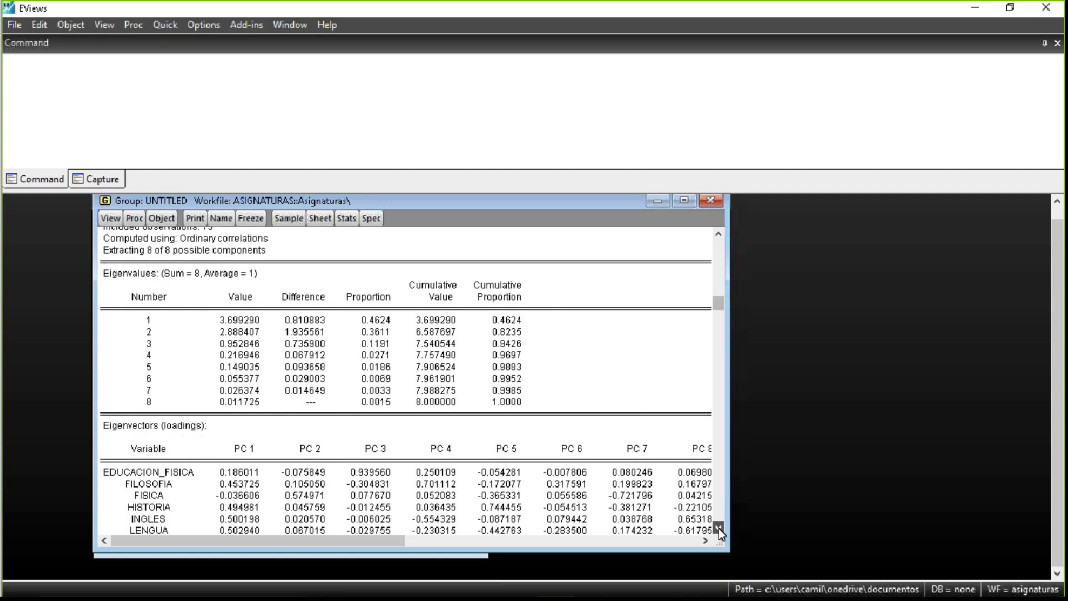
{"action": "scroll", "coordinate": [718, 529], "scroll_direction": "down", "scroll_amount": 1}
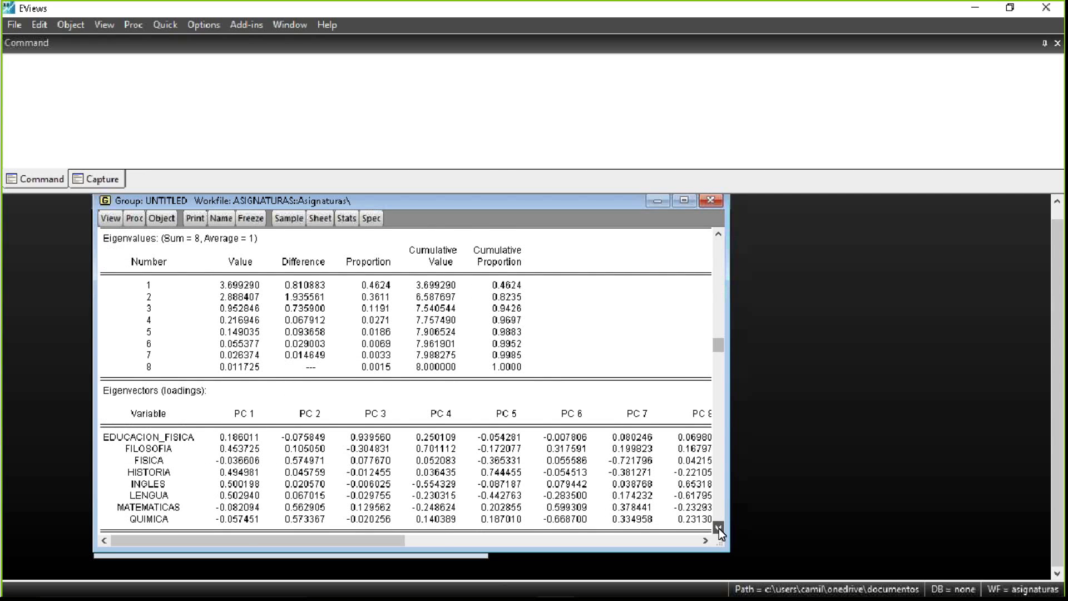
{"action": "scroll", "coordinate": [719, 528], "scroll_direction": "down", "scroll_amount": 3}
{"action": "left_click_drag", "start_coordinate": [723, 327], "coordinate": [790, 327]}
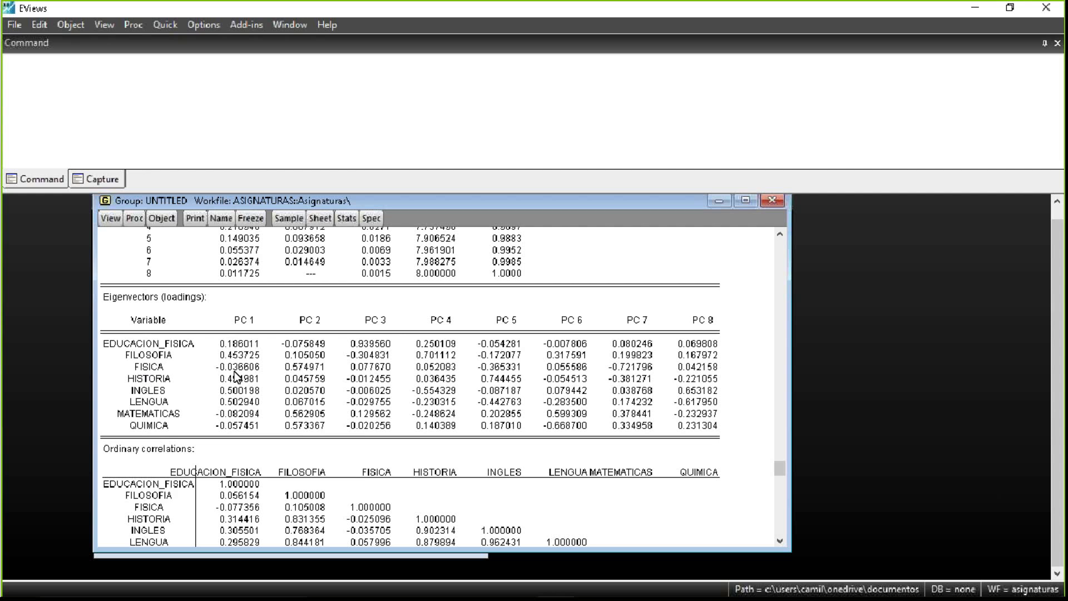
{"action": "scroll", "coordinate": [238, 377], "scroll_direction": "up", "scroll_amount": 1}
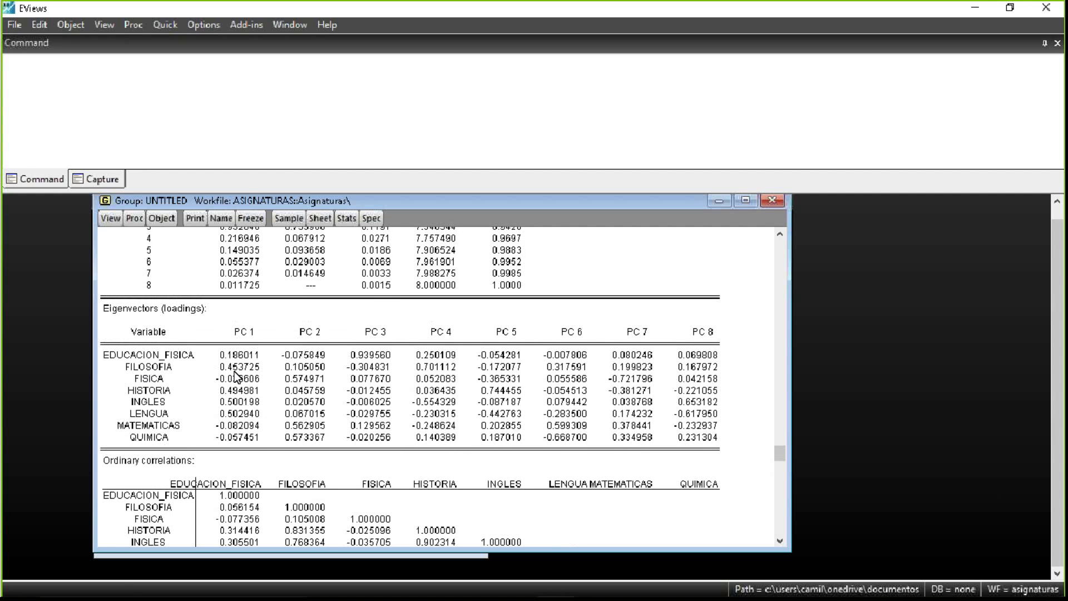
{"action": "scroll", "coordinate": [238, 377], "scroll_direction": "up", "scroll_amount": 3}
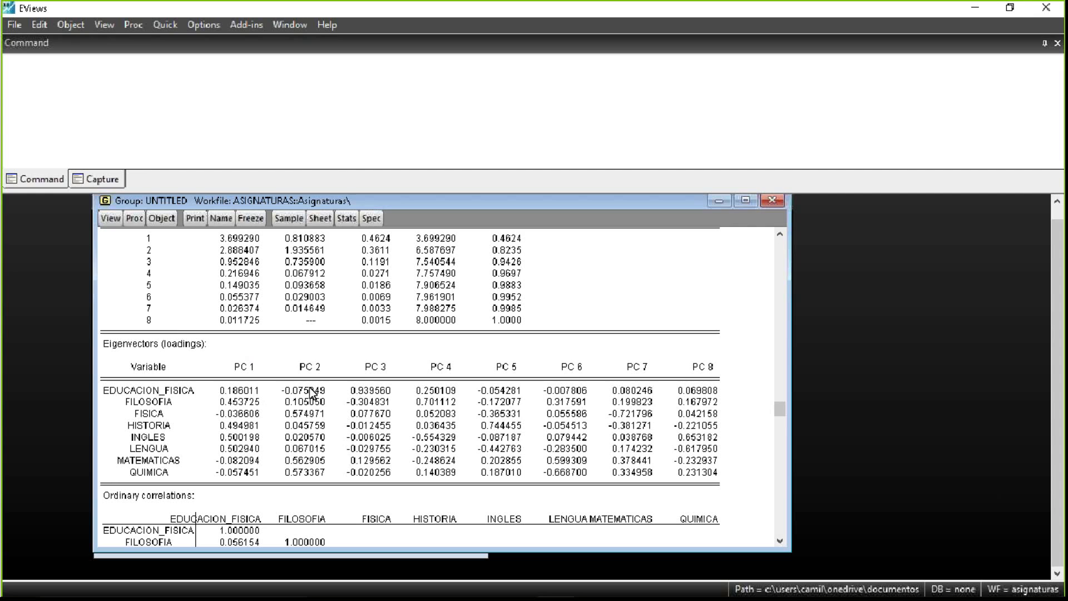
Display the component scores plot for components 1 and 2 with normalized loadings, centered around zero, labelling outliers at p=0.1
{"action": "left_click", "coordinate": [110, 218]}
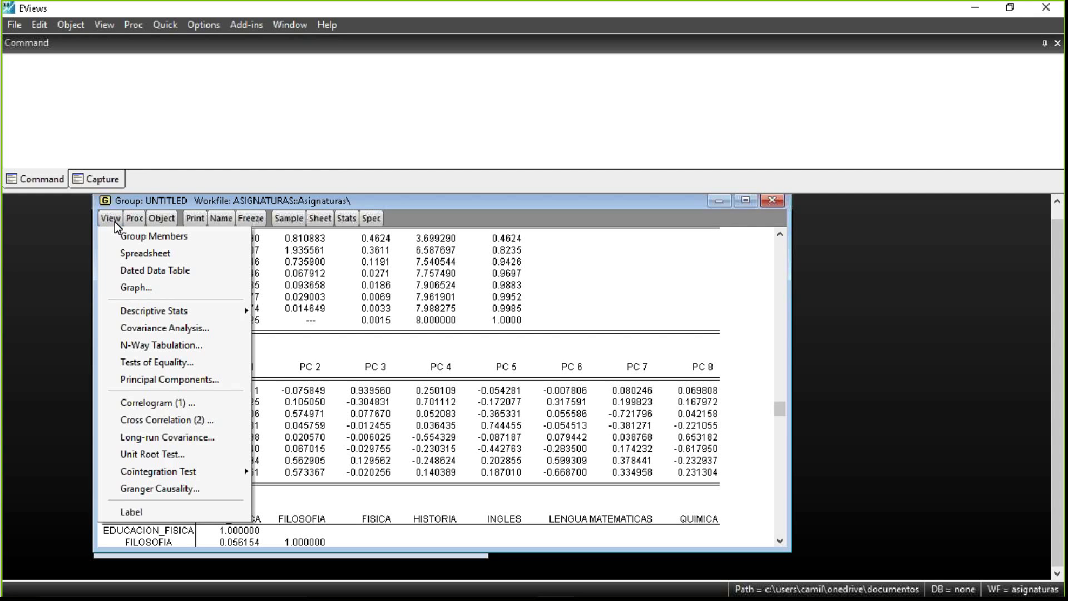
{"action": "left_click", "coordinate": [181, 379]}
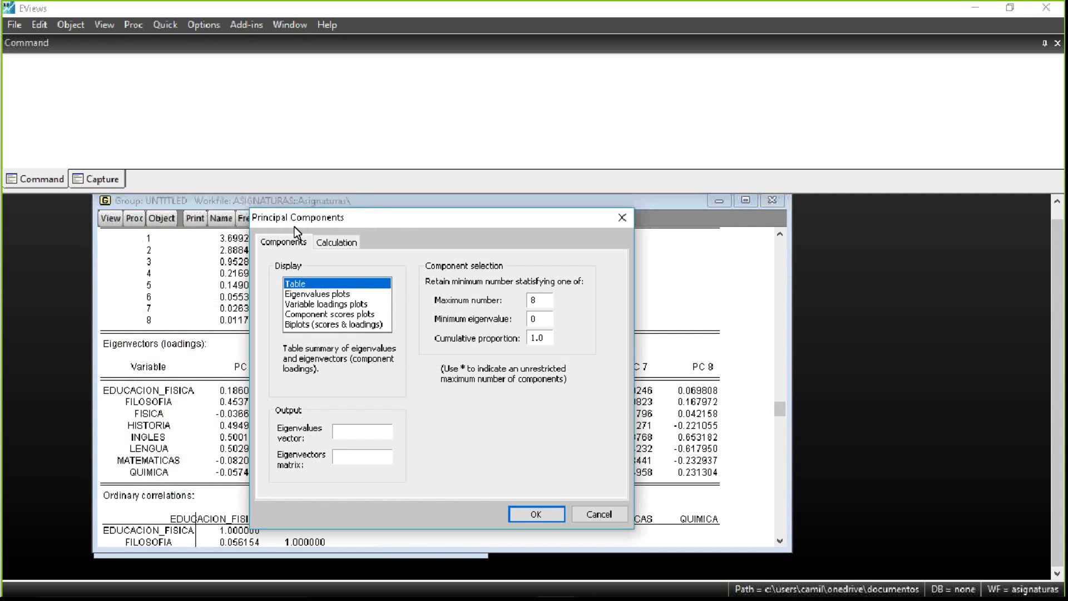
{"action": "left_click", "coordinate": [338, 319]}
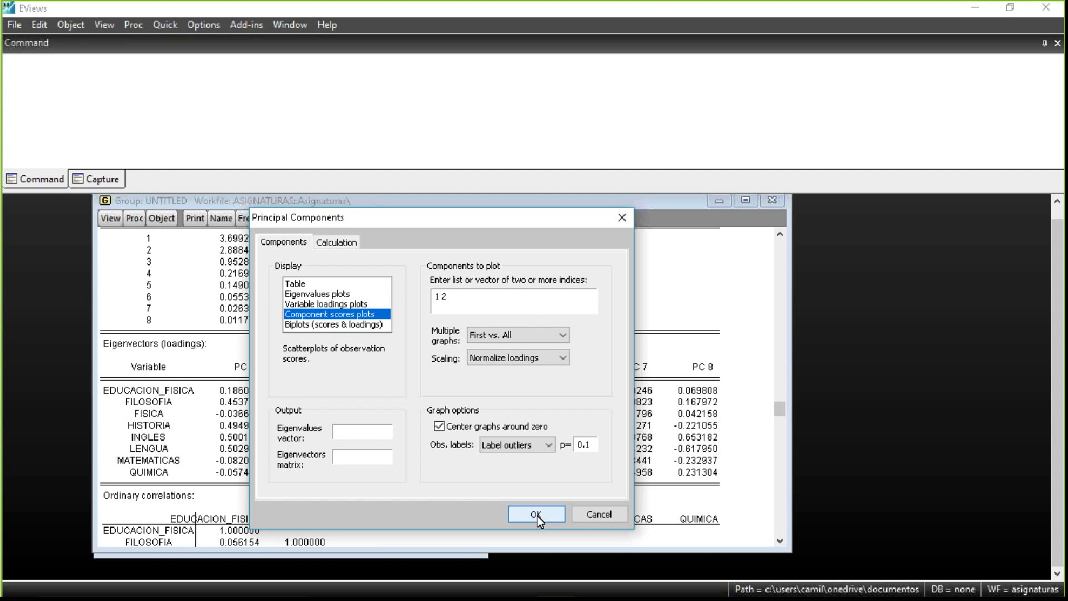
{"action": "left_click", "coordinate": [536, 516]}
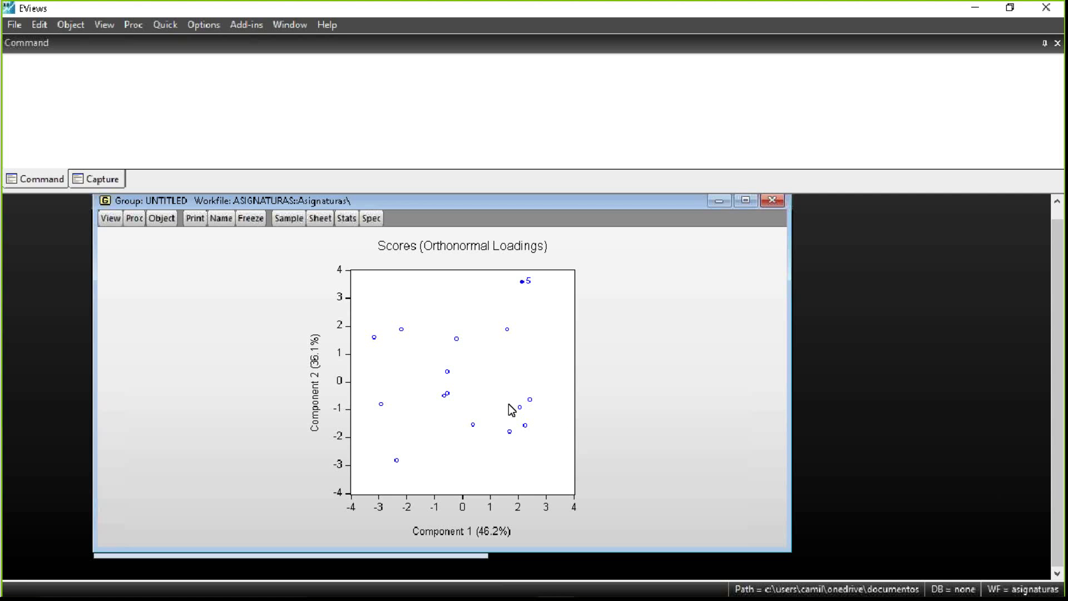
{"action": "mouse_move", "coordinate": [510, 414]}
{"action": "mouse_move", "coordinate": [522, 414]}
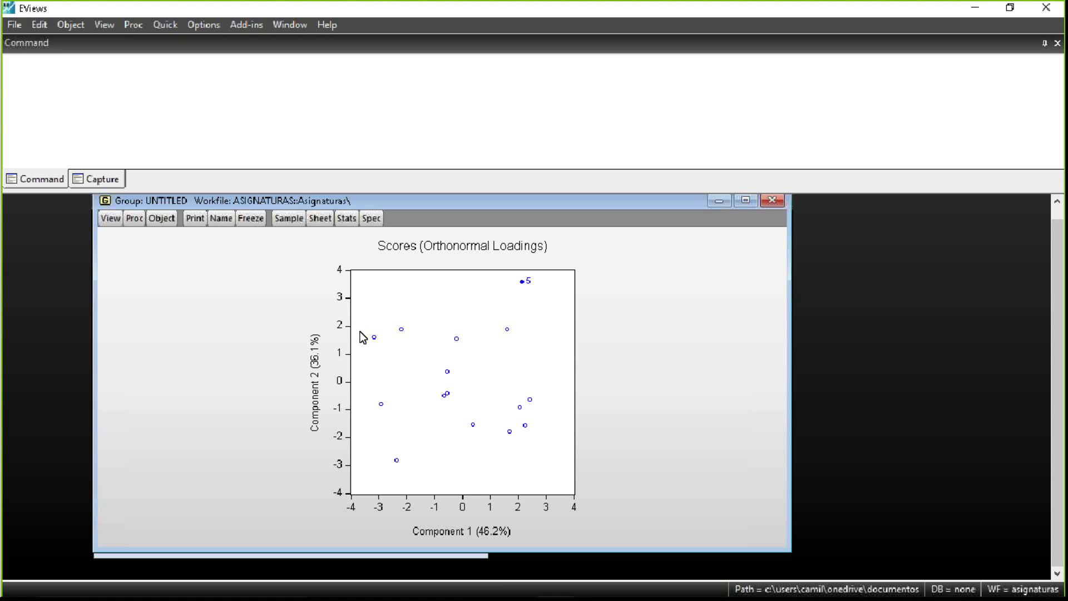
Display the scores and loadings biplot for components 1 and 2 with normalized loadings, centered around zero, and examine the subject vectors
{"action": "left_click", "coordinate": [523, 280]}
{"action": "mouse_move", "coordinate": [508, 331]}
{"action": "left_click", "coordinate": [112, 222]}
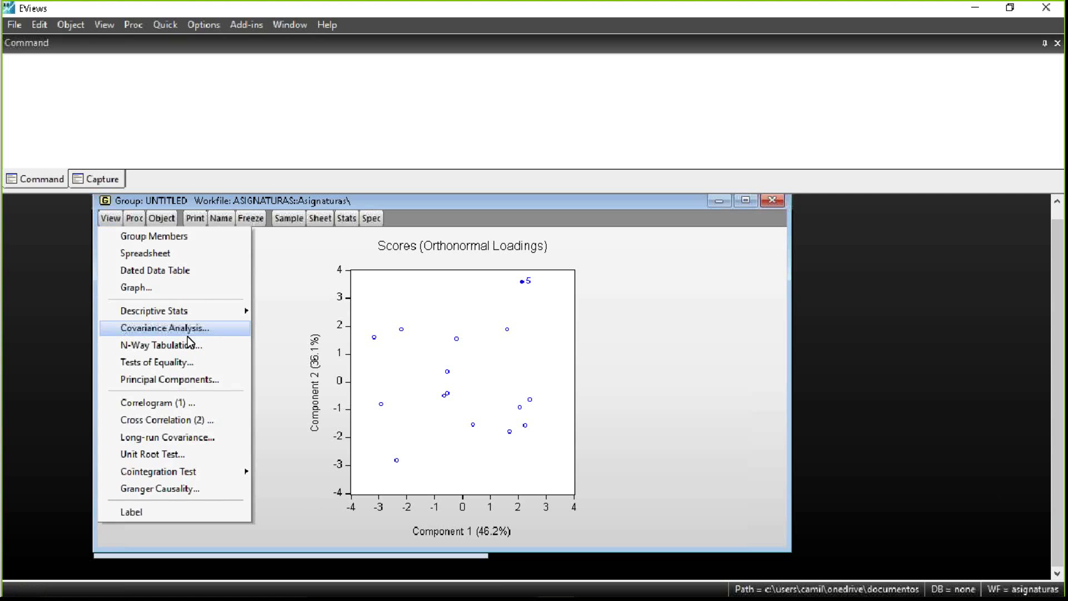
{"action": "left_click", "coordinate": [191, 379]}
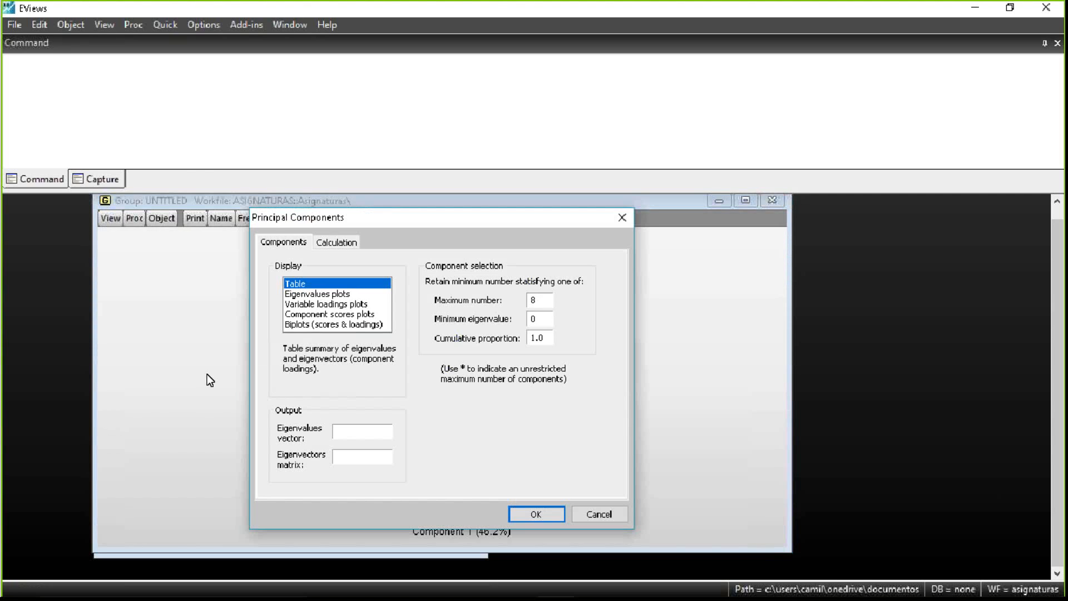
{"action": "left_click", "coordinate": [321, 326]}
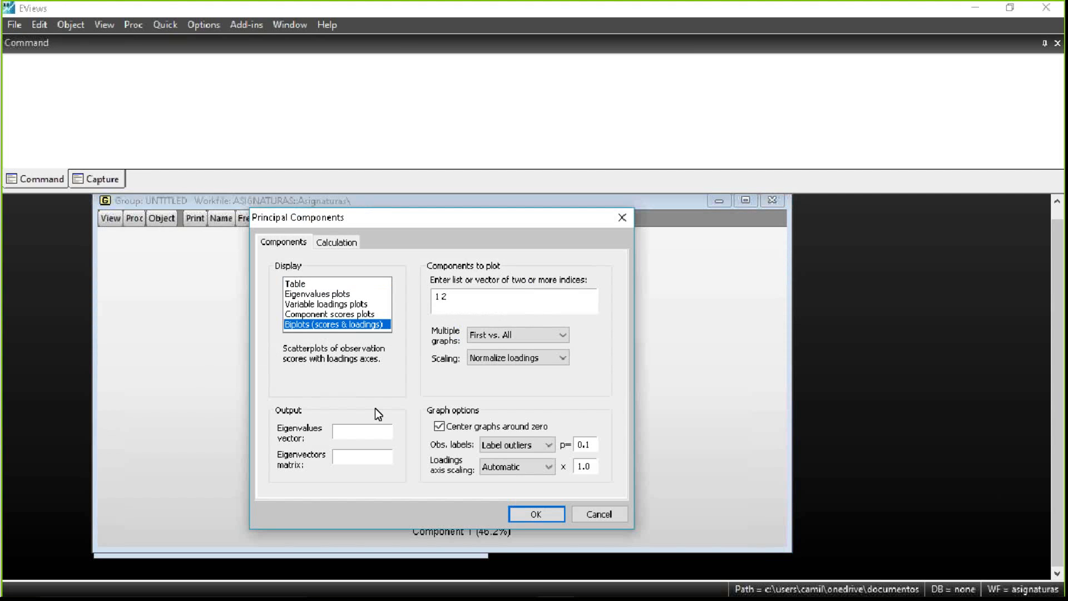
{"action": "left_click", "coordinate": [536, 515]}
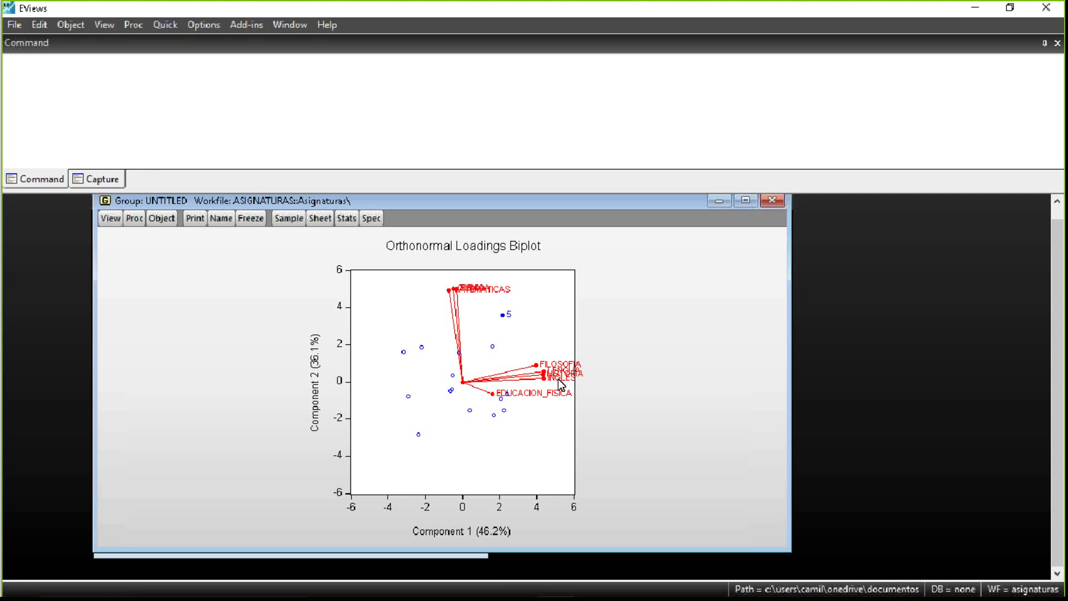
{"action": "mouse_move", "coordinate": [558, 379]}
{"action": "mouse_move", "coordinate": [502, 386]}
{"action": "mouse_move", "coordinate": [542, 356]}
{"action": "mouse_move", "coordinate": [497, 310]}
{"action": "mouse_move", "coordinate": [438, 291]}
Display the ordinary covariance matrix of the eight subject series for sample 1 15 in spreadsheet layout
{"action": "left_click", "coordinate": [110, 218]}
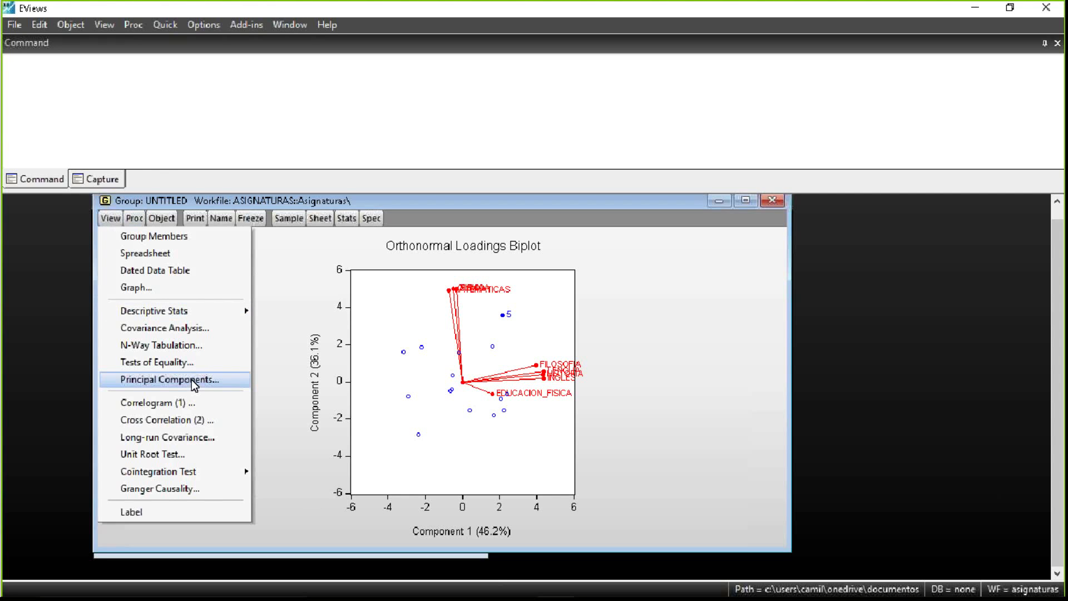
{"action": "left_click", "coordinate": [192, 328]}
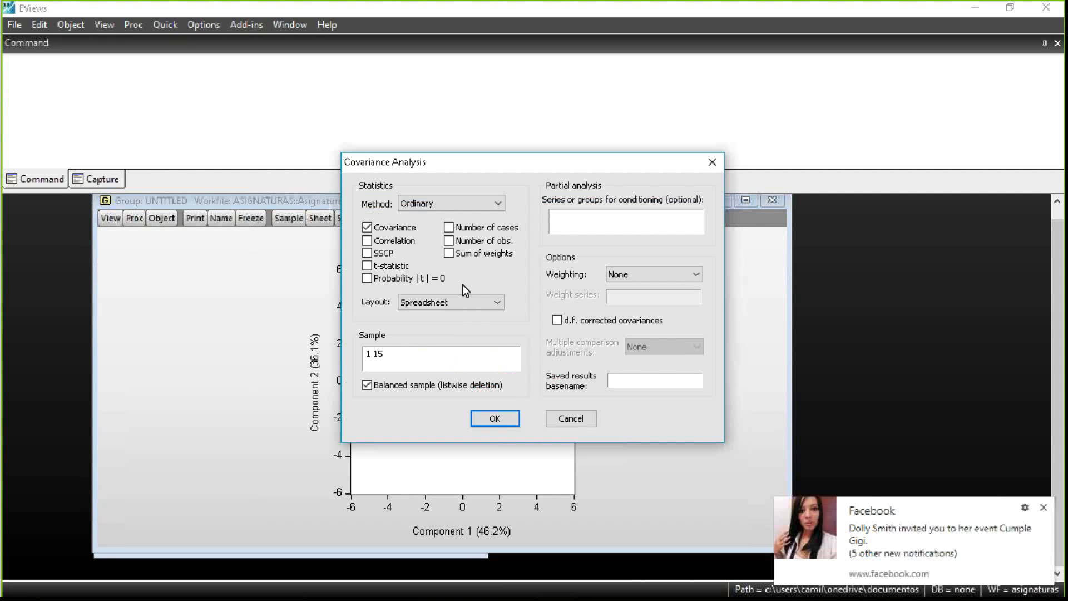
{"action": "left_click", "coordinate": [1043, 507]}
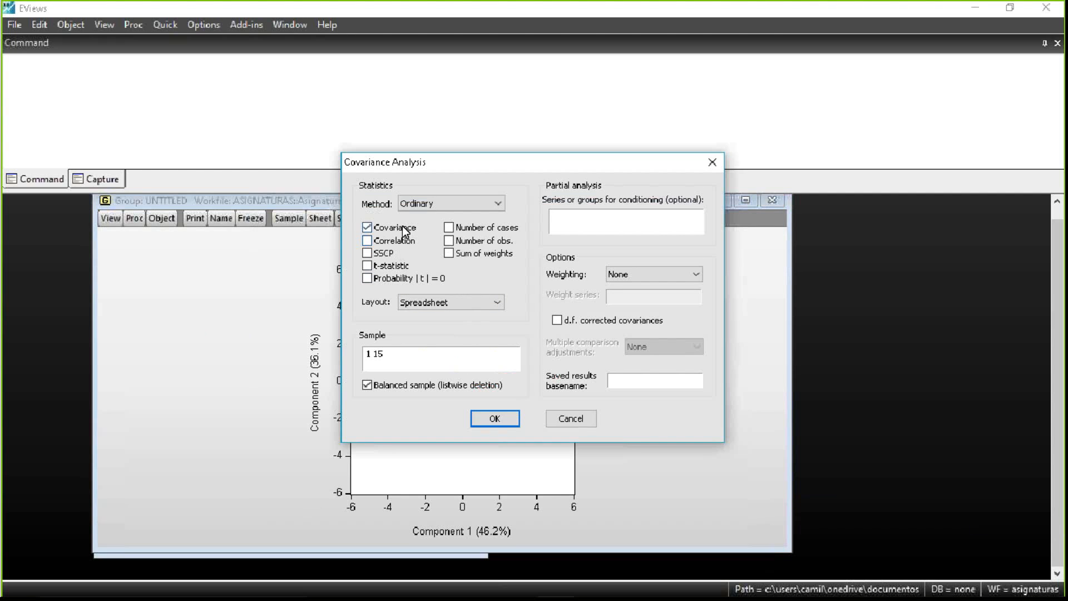
{"action": "left_click", "coordinate": [367, 240]}
{"action": "left_click", "coordinate": [367, 240]}
{"action": "left_click", "coordinate": [495, 418]}
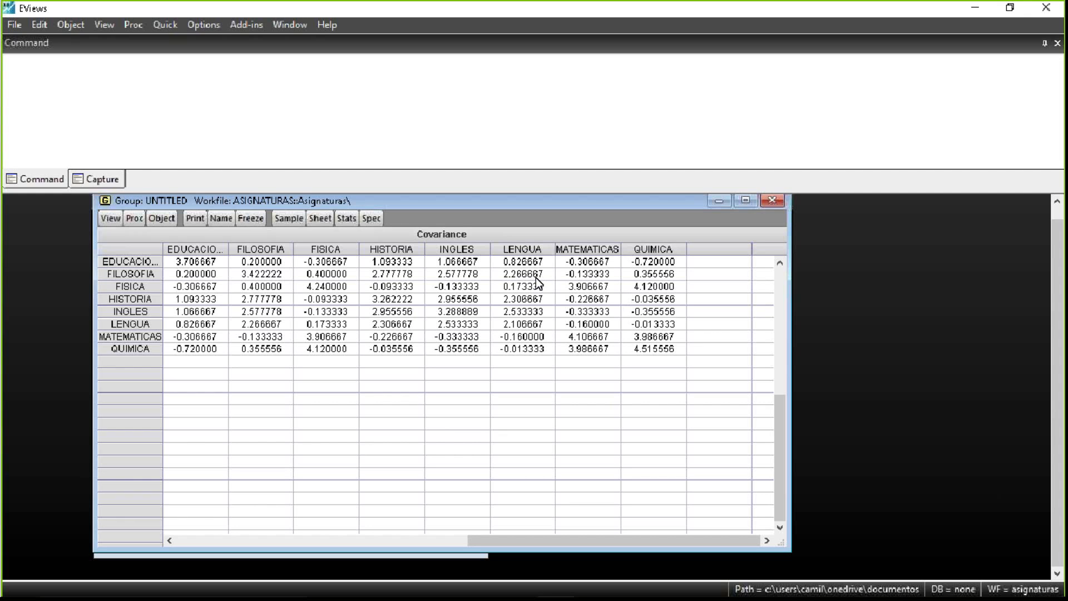
Reopen the principal components settings and review the covariance specification types, keeping Correlation with the Ordinary method
{"action": "left_click", "coordinate": [110, 218]}
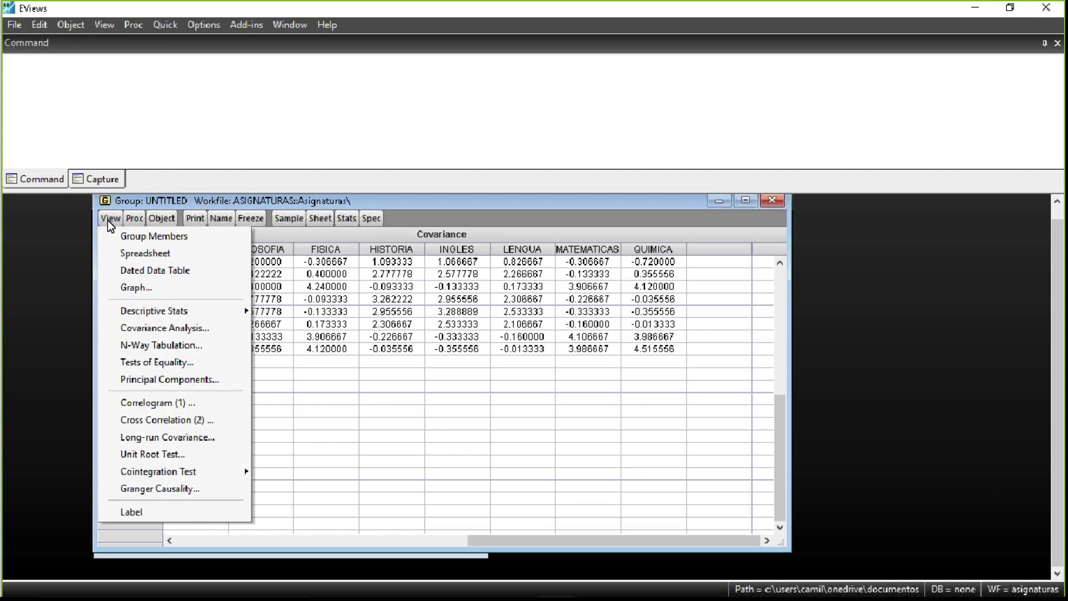
{"action": "left_click", "coordinate": [151, 379]}
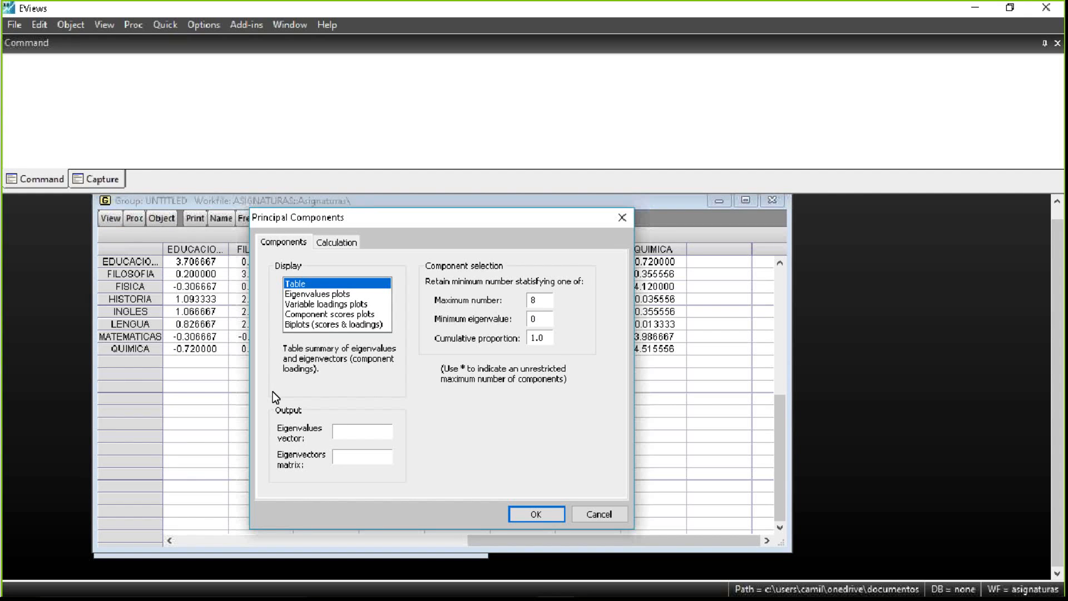
{"action": "left_click", "coordinate": [332, 241]}
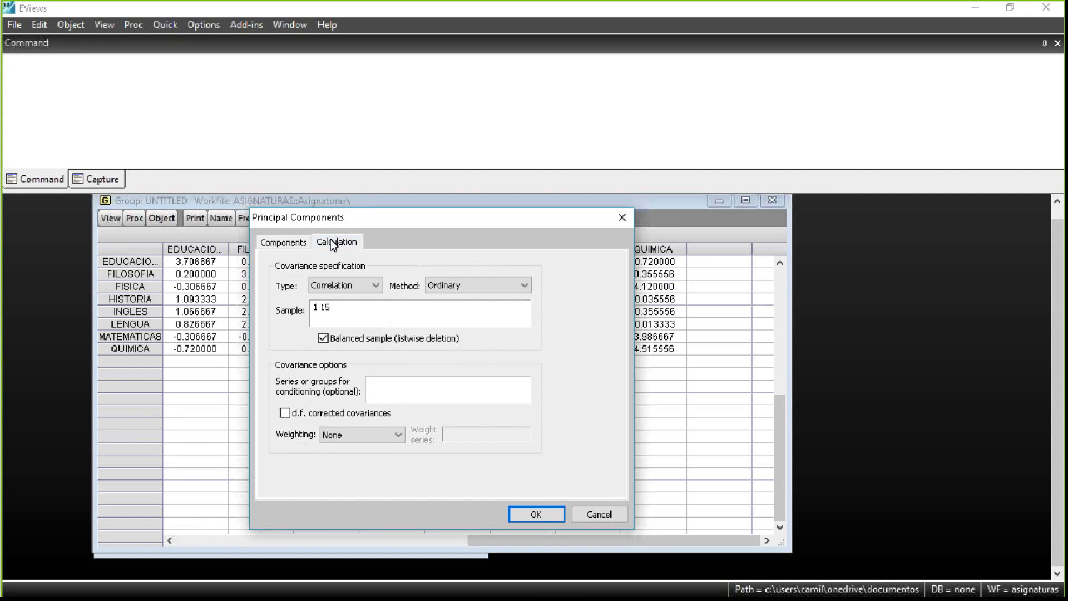
{"action": "left_click", "coordinate": [375, 285]}
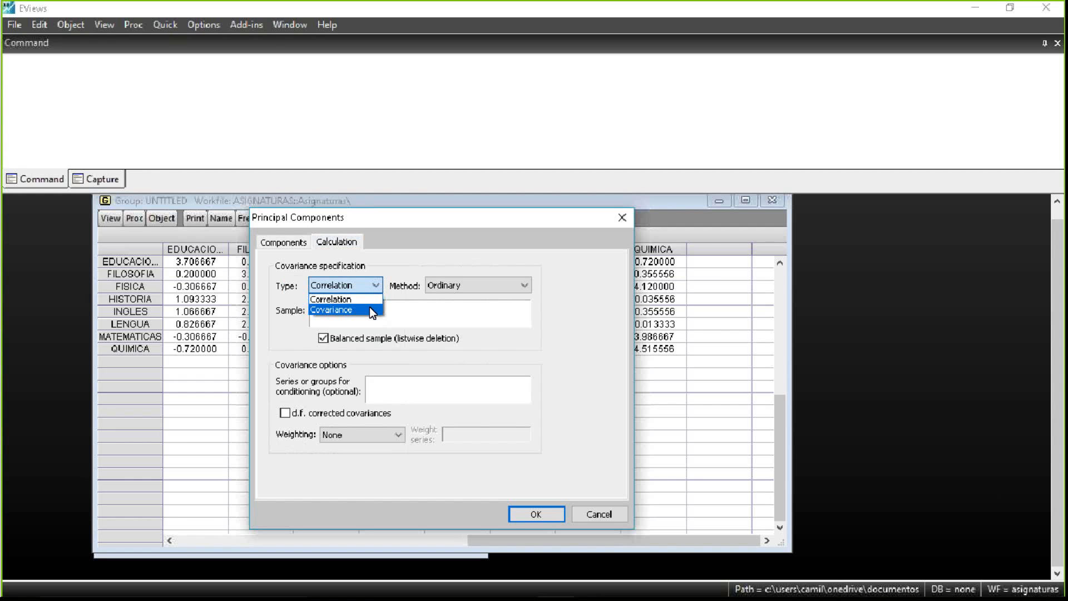
{"action": "left_click", "coordinate": [285, 250]}
{"action": "left_click", "coordinate": [295, 244]}
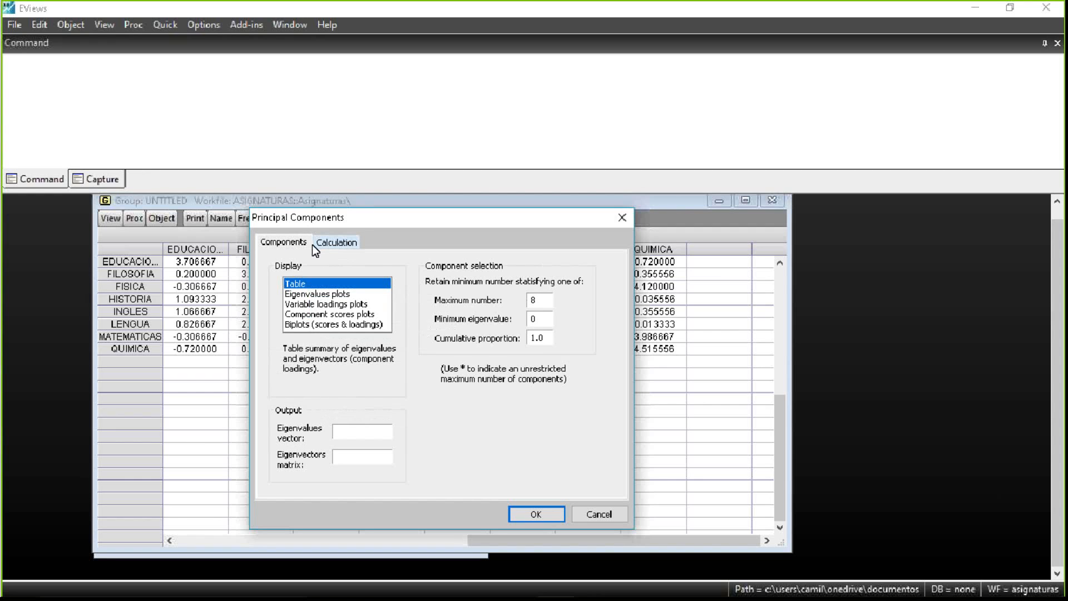
{"action": "left_click", "coordinate": [342, 240]}
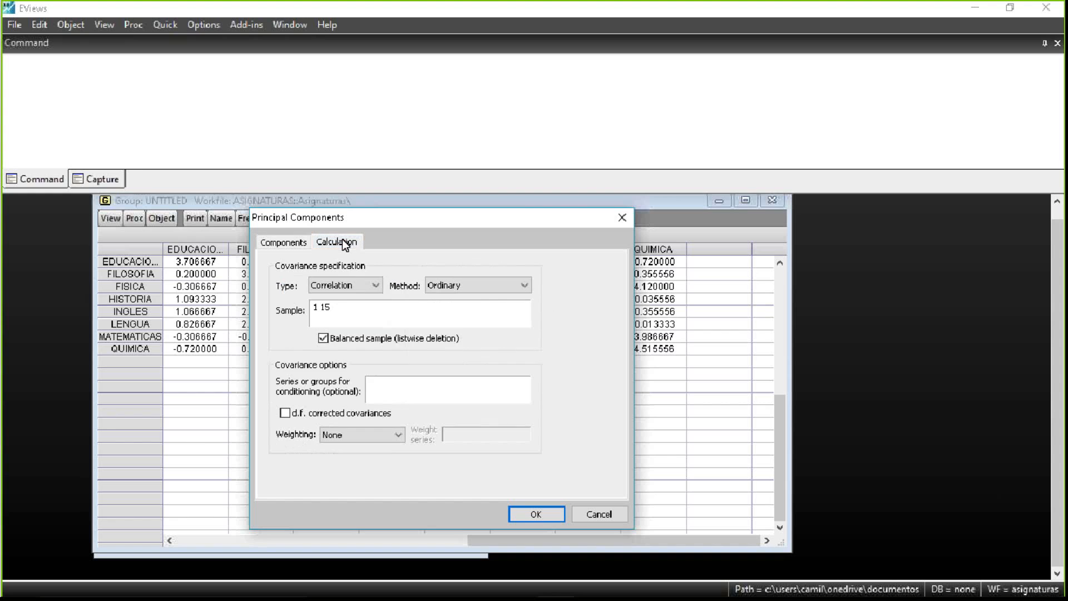
{"action": "left_click", "coordinate": [358, 284]}
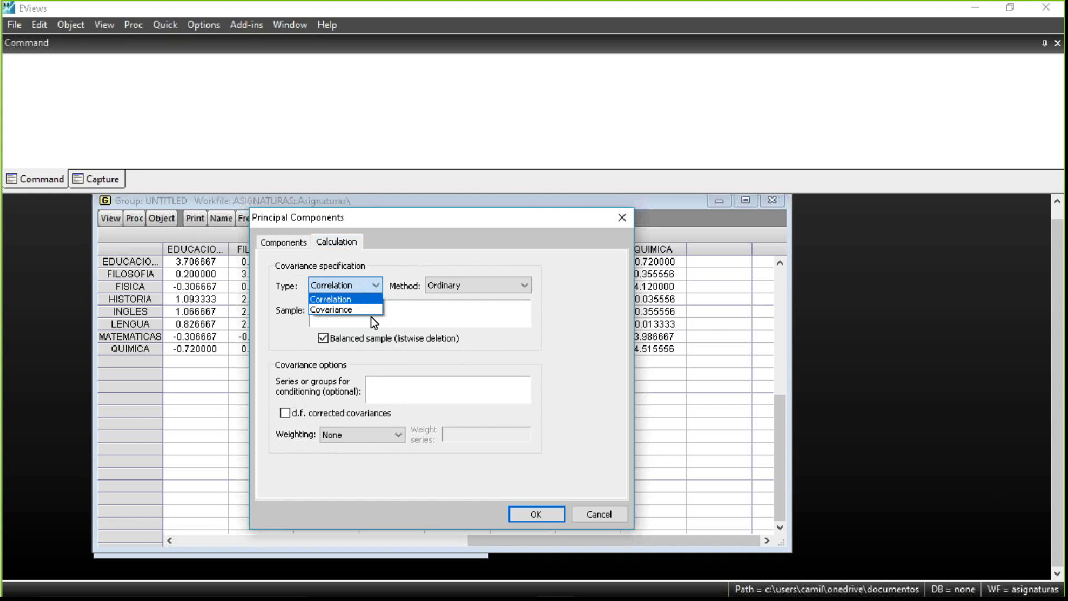
{"action": "left_click", "coordinate": [375, 303]}
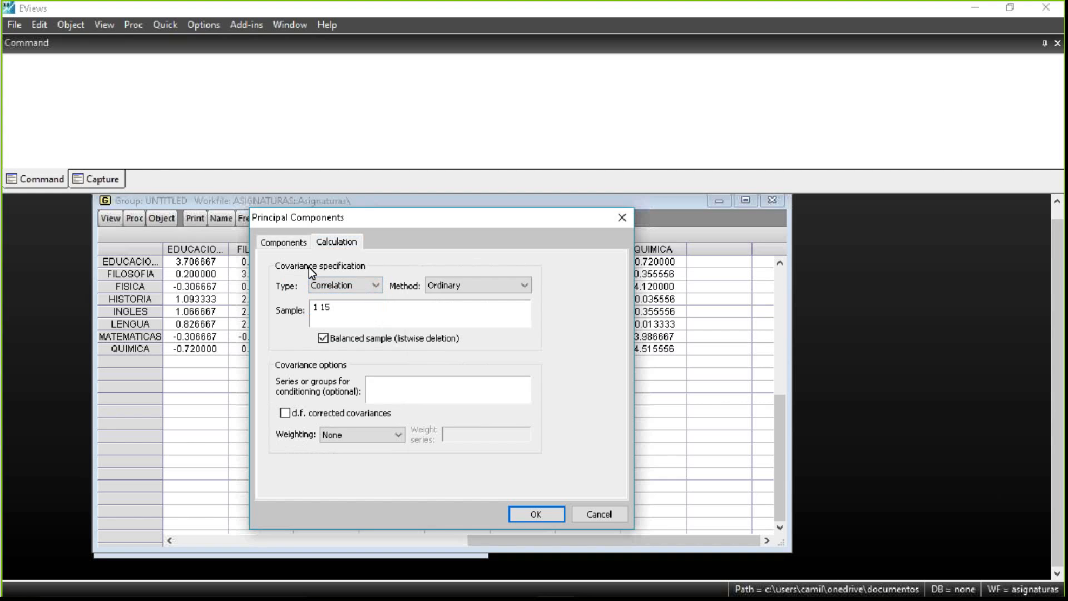
{"action": "left_click", "coordinate": [283, 243]}
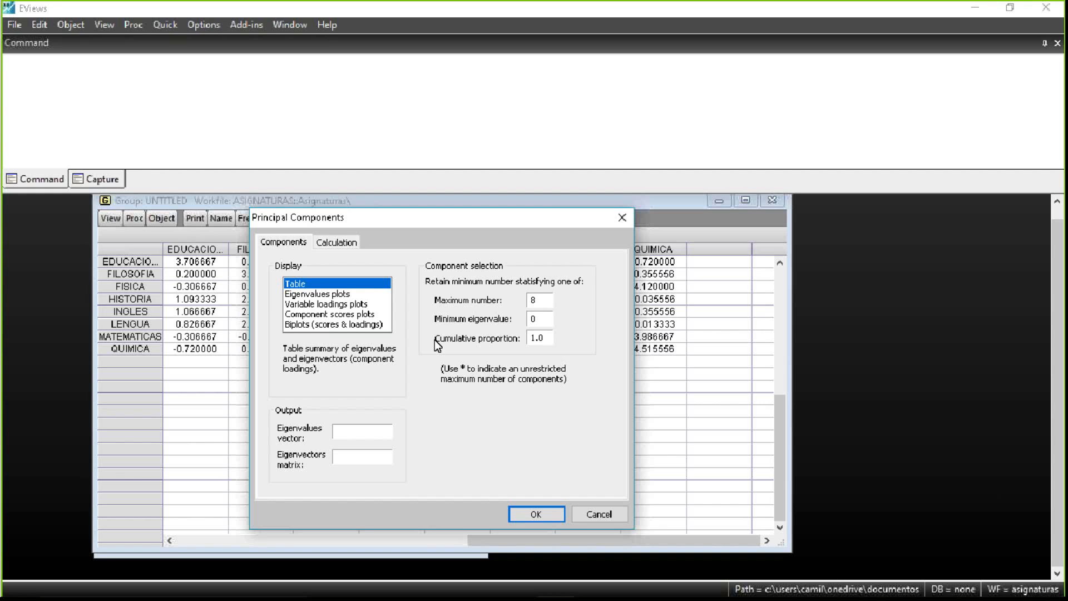
Review the biplot scaling choices, keep Normalize loadings, and display the components 1 and 2 biplot again
{"action": "left_click", "coordinate": [376, 325]}
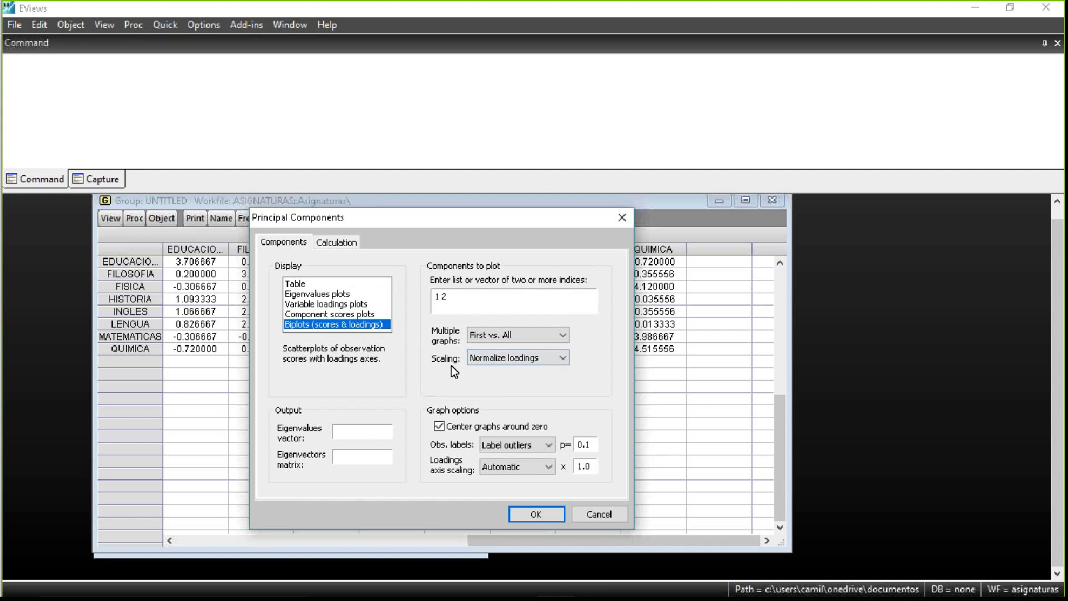
{"action": "left_click", "coordinate": [539, 358]}
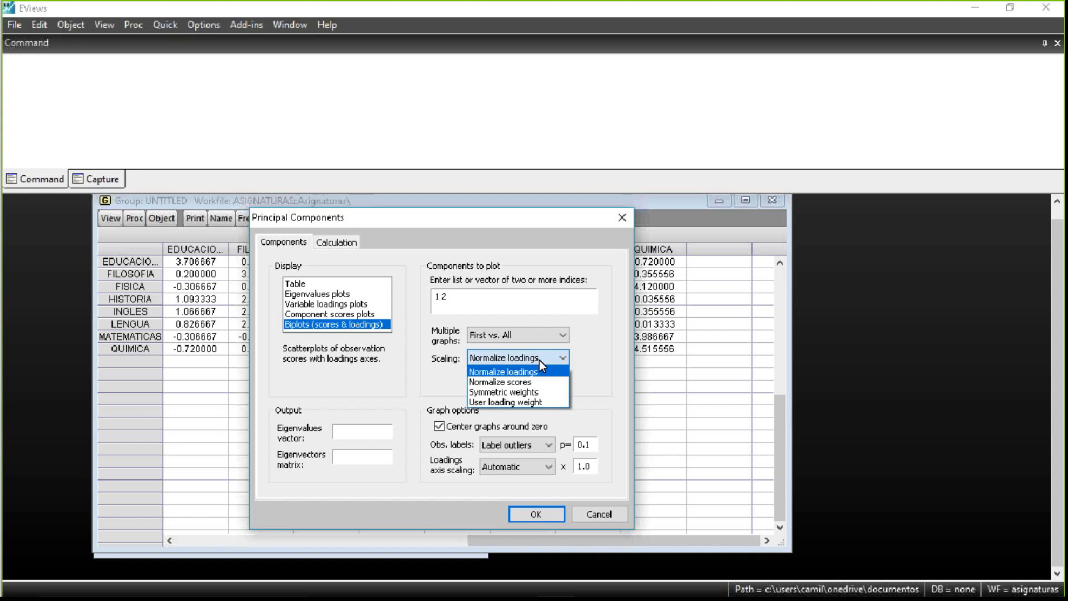
{"action": "left_click", "coordinate": [590, 359]}
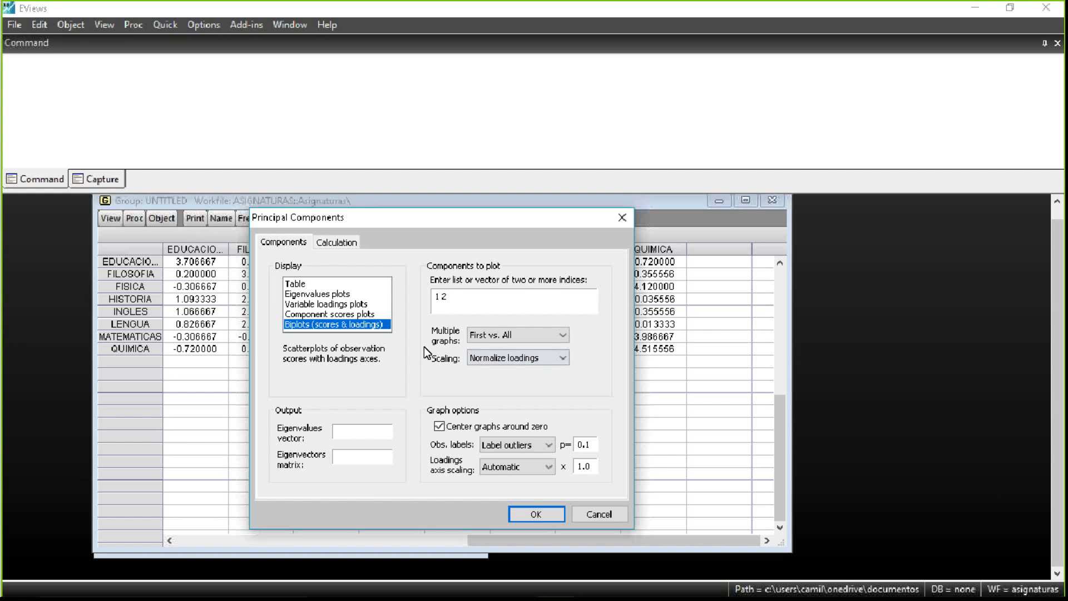
{"action": "left_click", "coordinate": [525, 513]}
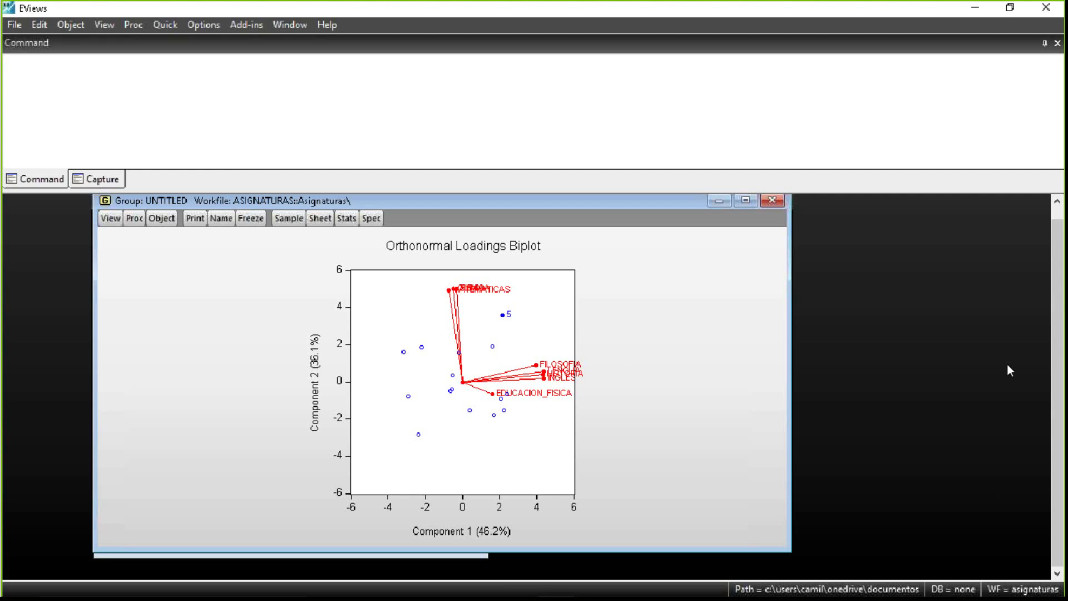
{"action": "mouse_move", "coordinate": [501, 410]}
Switch to the principal components presentation in Adobe Acrobat Reader and look through the slides on the analysis steps and component calculation
{"action": "mouse_move", "coordinate": [514, 594]}
{"action": "left_click", "coordinate": [608, 591]}
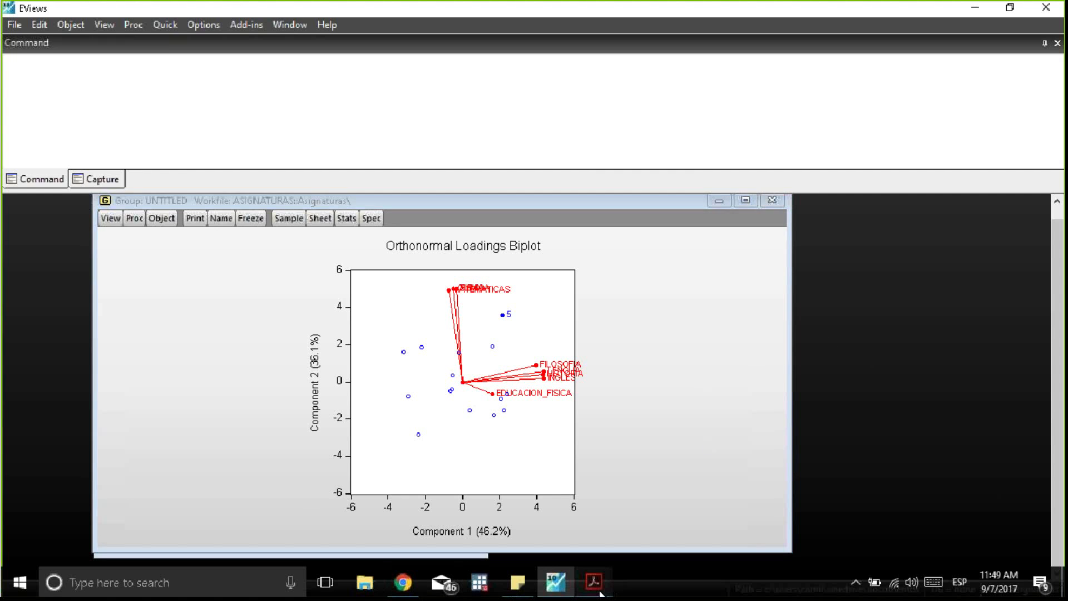
{"action": "left_click", "coordinate": [657, 516]}
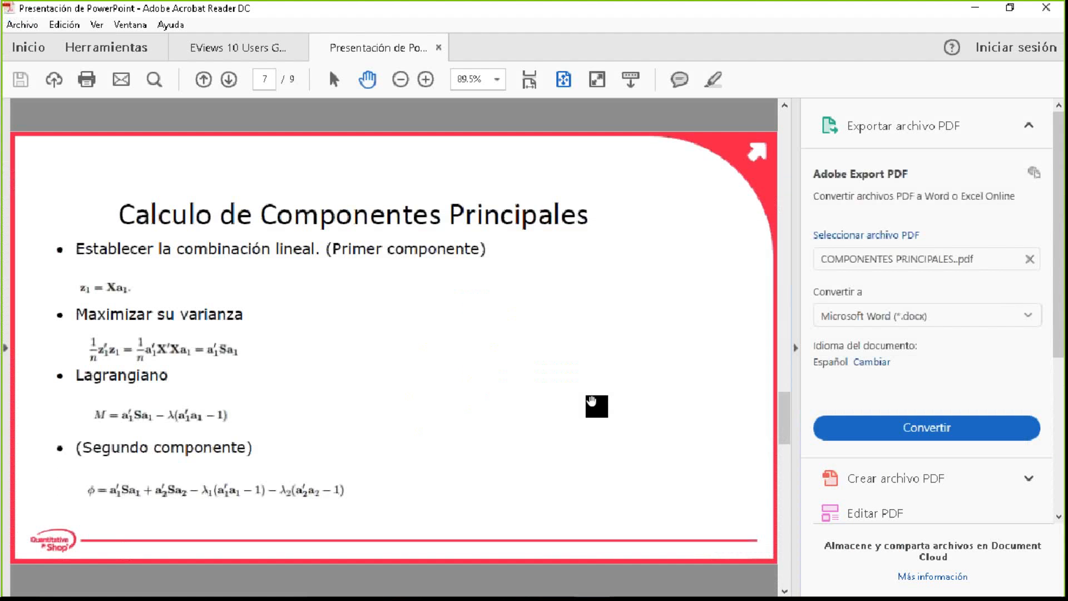
{"action": "key", "text": "Left"}
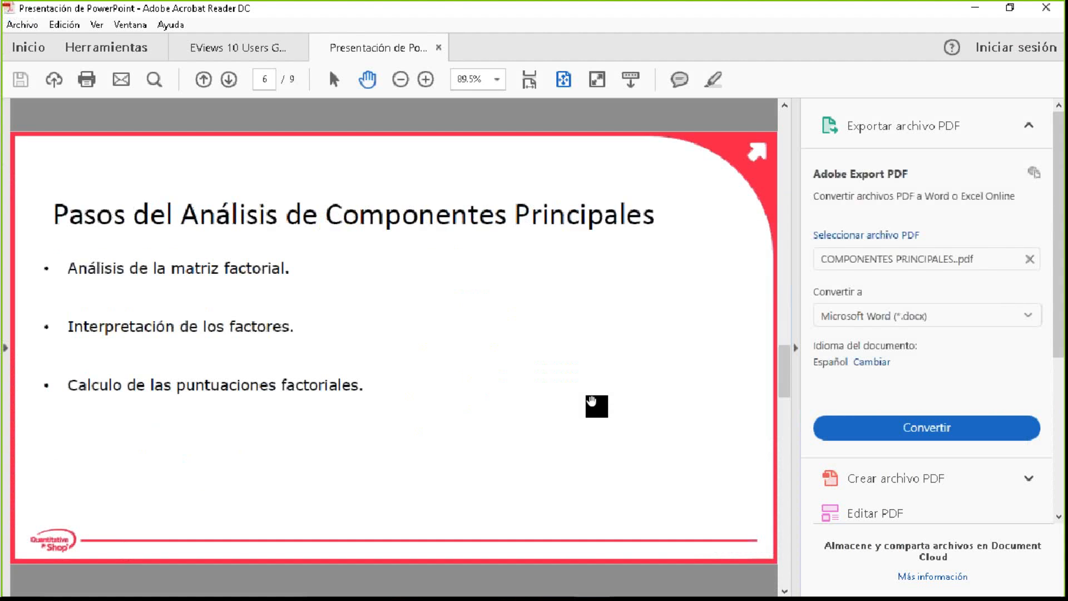
{"action": "key", "text": "Left"}
{"action": "key", "text": "Right"}
{"action": "key", "text": "Right"}
{"action": "key", "text": "Right"}
{"action": "key", "text": "Right"}
{"action": "key", "text": "Left"}
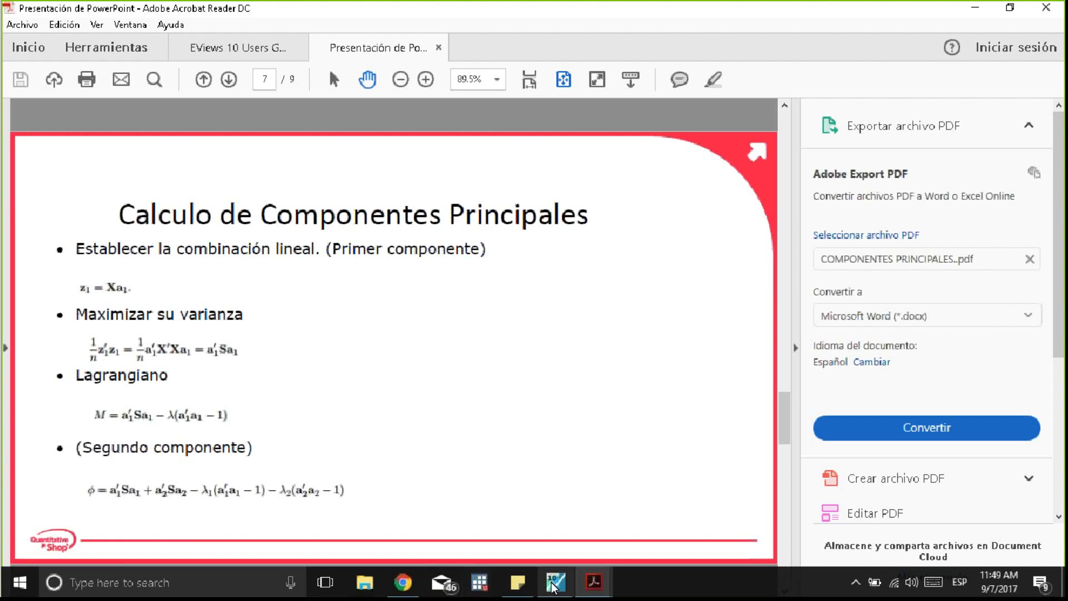
Switch back to EViews and close the untitled group, deleting it
{"action": "left_click", "coordinate": [554, 582]}
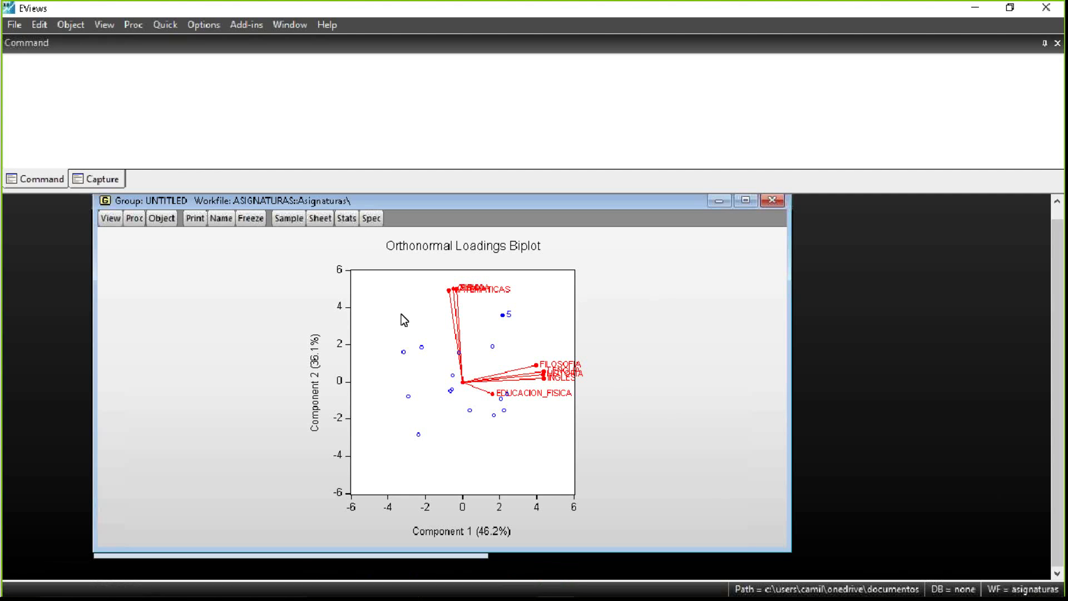
{"action": "left_click", "coordinate": [110, 219]}
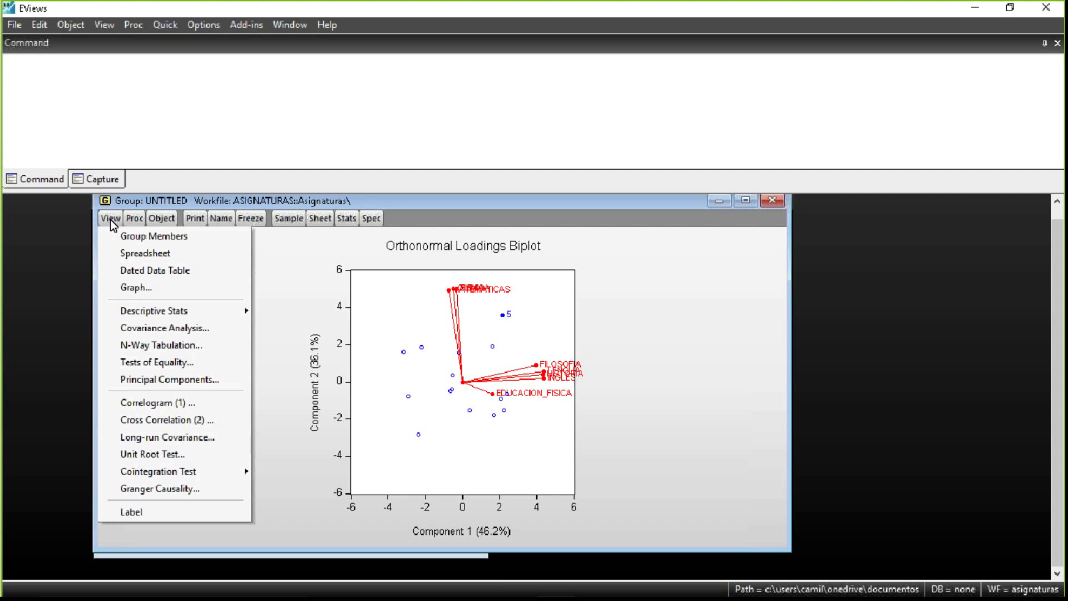
{"action": "left_click", "coordinate": [767, 201]}
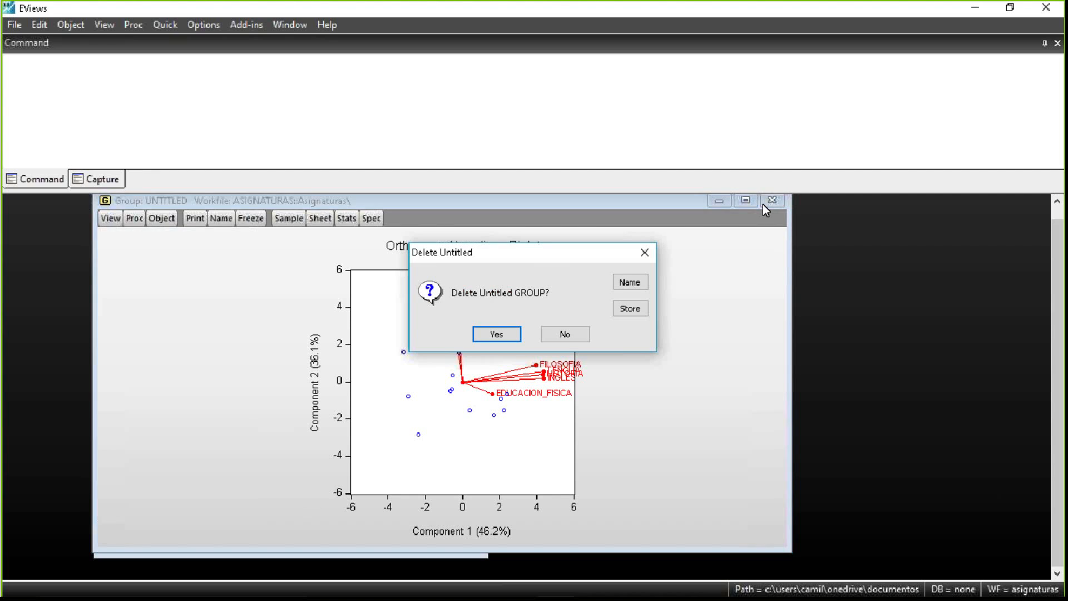
{"action": "left_click", "coordinate": [497, 334]}
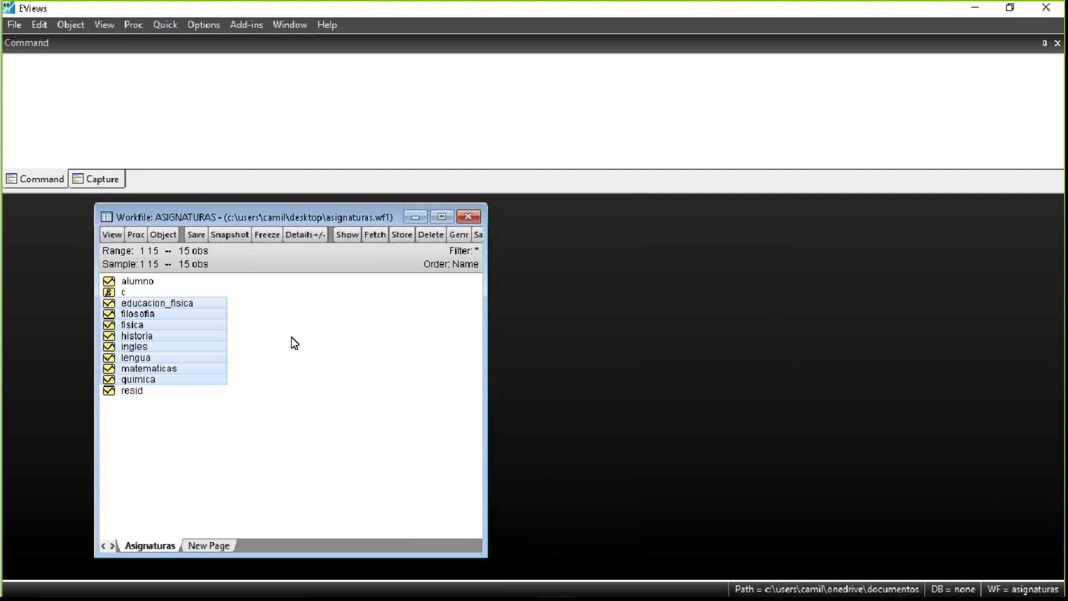
Select the eight subject series from educacion_fisica to quimica in the workfile and open them as a factor
{"action": "right_click", "coordinate": [159, 336]}
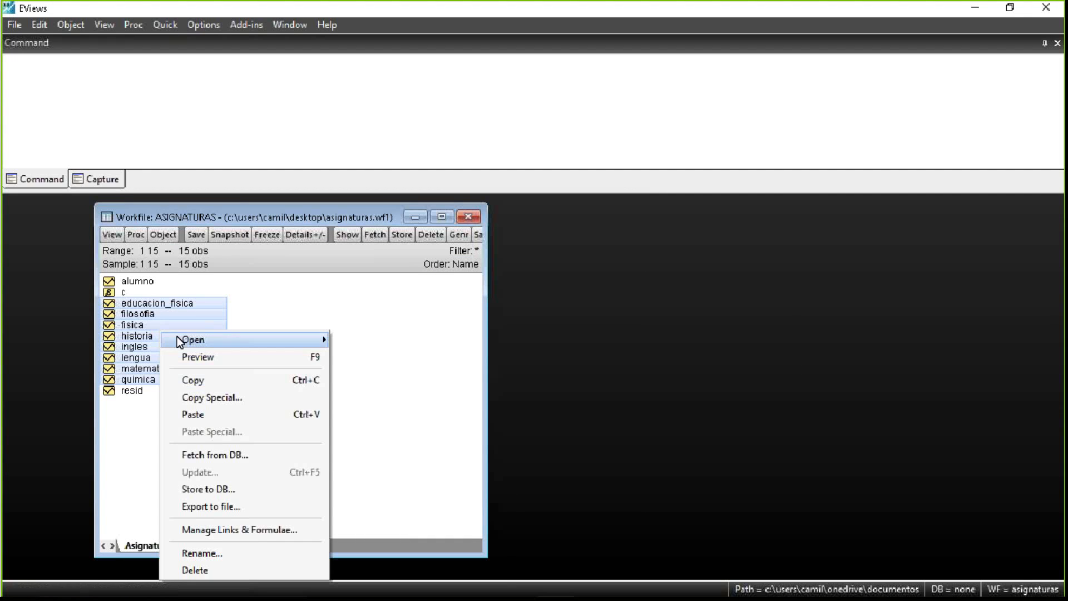
{"action": "left_click", "coordinate": [276, 315]}
{"action": "left_click", "coordinate": [156, 302]}
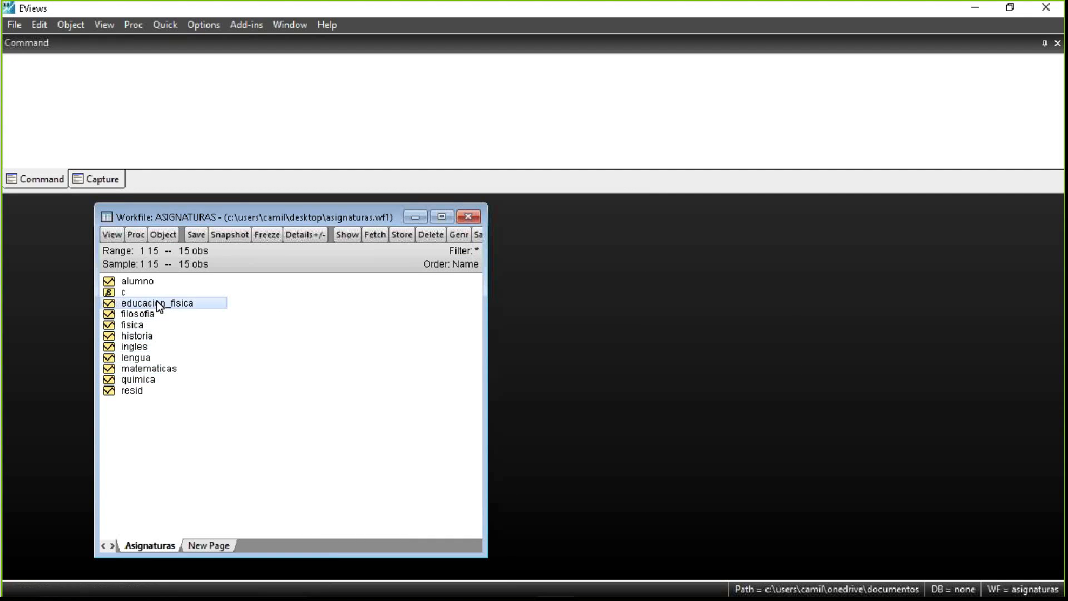
{"action": "key", "text": "shift+Down"}
{"action": "key", "text": "shift+Down"}
{"action": "key", "text": "shift+Down"}
{"action": "key", "text": "shift+Down"}
{"action": "key", "text": "shift+Down"}
{"action": "key", "text": "shift+Down"}
{"action": "key", "text": "shift+Down"}
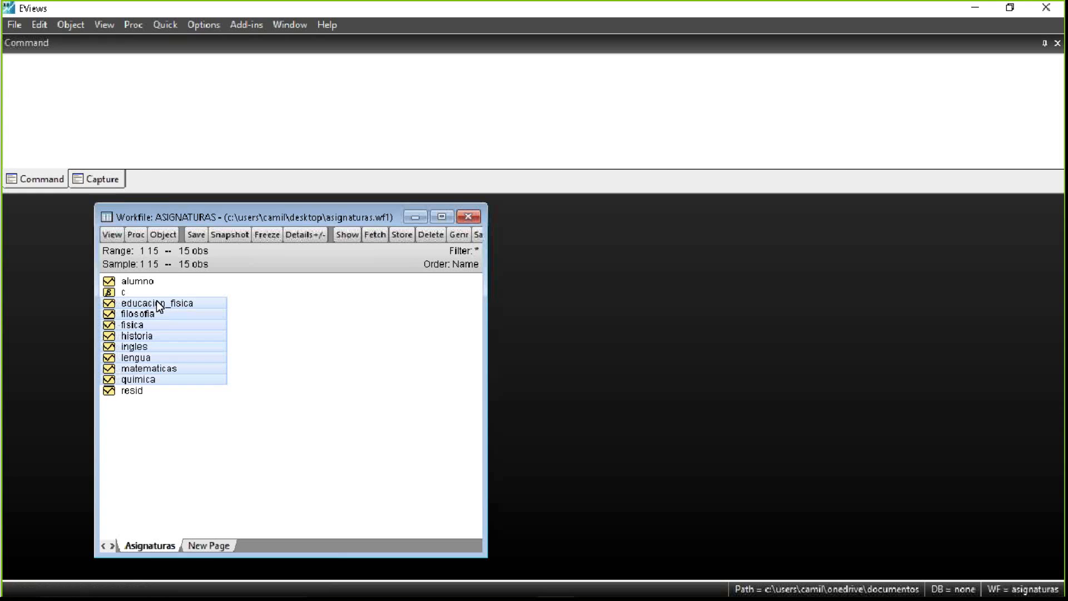
{"action": "right_click", "coordinate": [158, 304]}
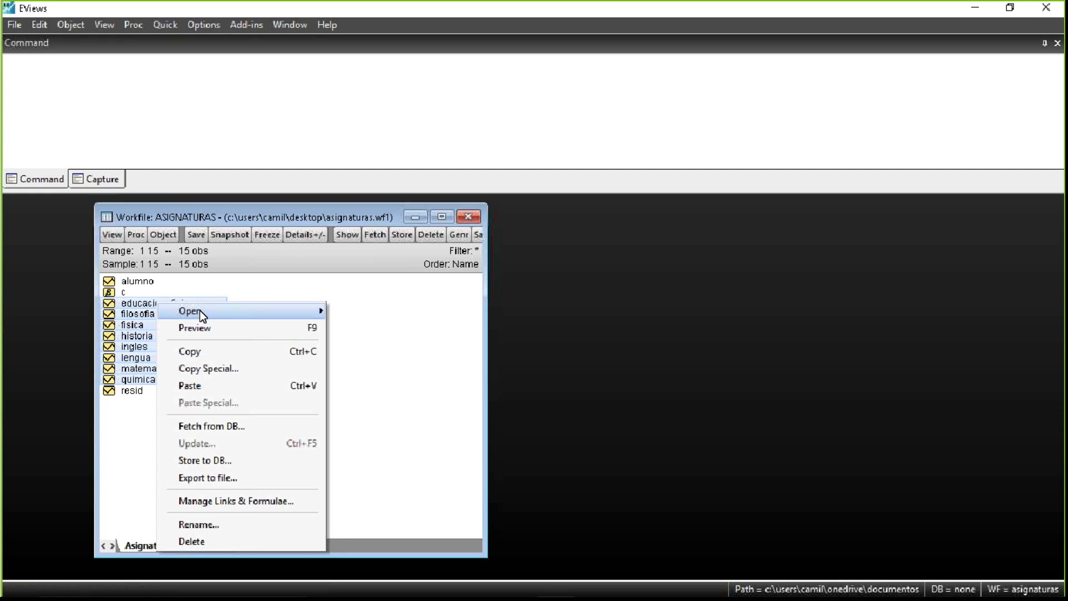
{"action": "mouse_move", "coordinate": [202, 313]}
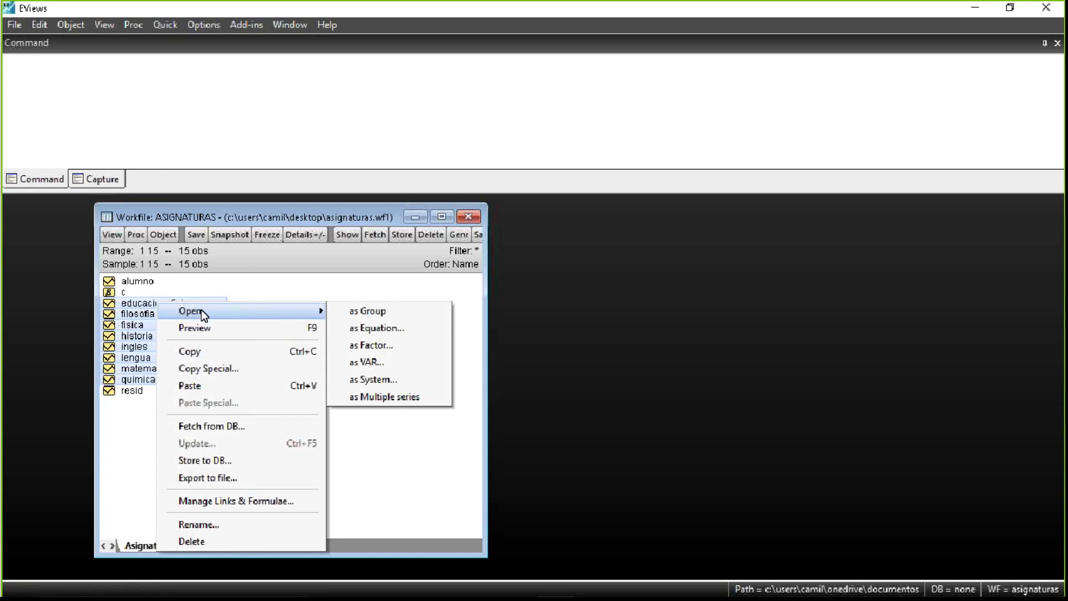
{"action": "left_click", "coordinate": [381, 346]}
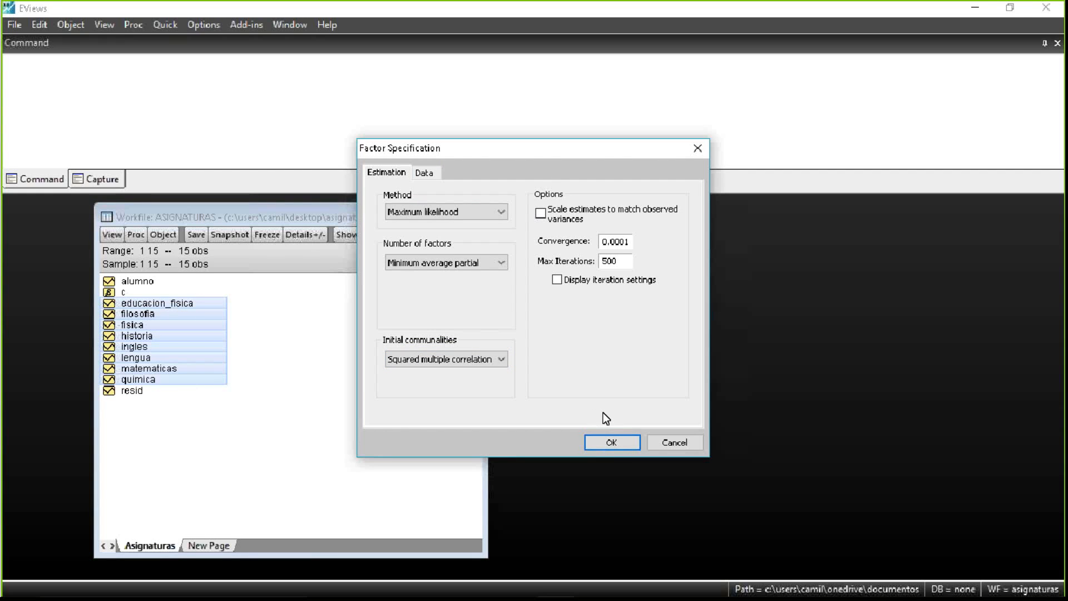
Estimate the factor model with maximum likelihood, minimum average partial and squared multiple correlation, and move and enlarge its results window
{"action": "left_click", "coordinate": [603, 440]}
{"action": "left_click_drag", "start_coordinate": [692, 252], "coordinate": [231, 198]}
{"action": "left_click_drag", "start_coordinate": [544, 347], "coordinate": [717, 360]}
{"action": "left_click_drag", "start_coordinate": [722, 551], "coordinate": [745, 577]}
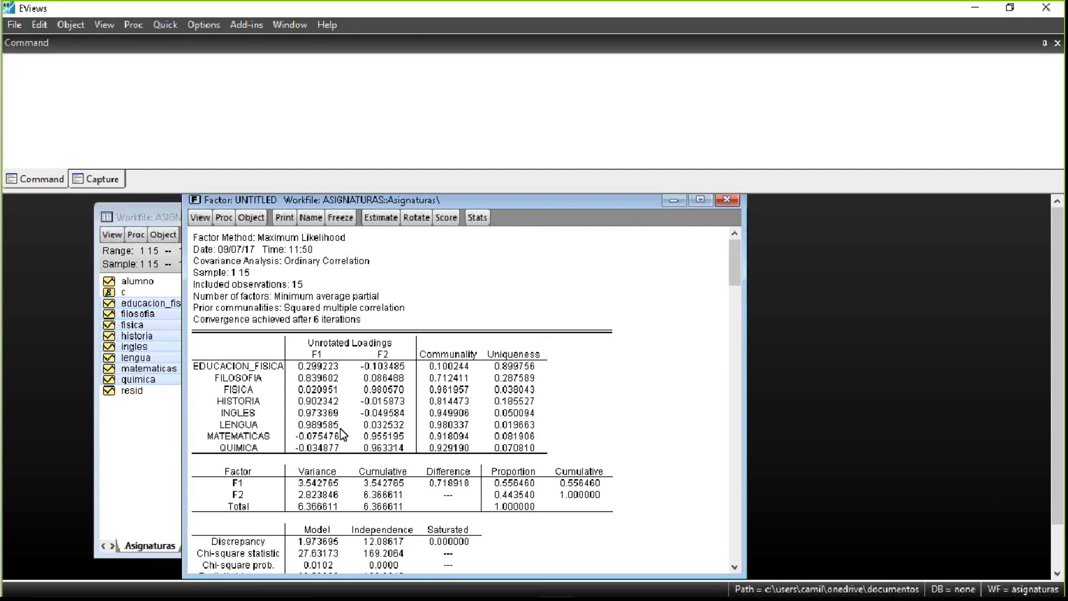
{"action": "scroll", "coordinate": [342, 435], "scroll_direction": "down", "scroll_amount": 1}
{"action": "scroll", "coordinate": [342, 428], "scroll_direction": "up", "scroll_amount": 1}
Display Kaiser's Measure of Sampling Adequacy for the untitled factor and dismiss the news notification
{"action": "left_click", "coordinate": [199, 217]}
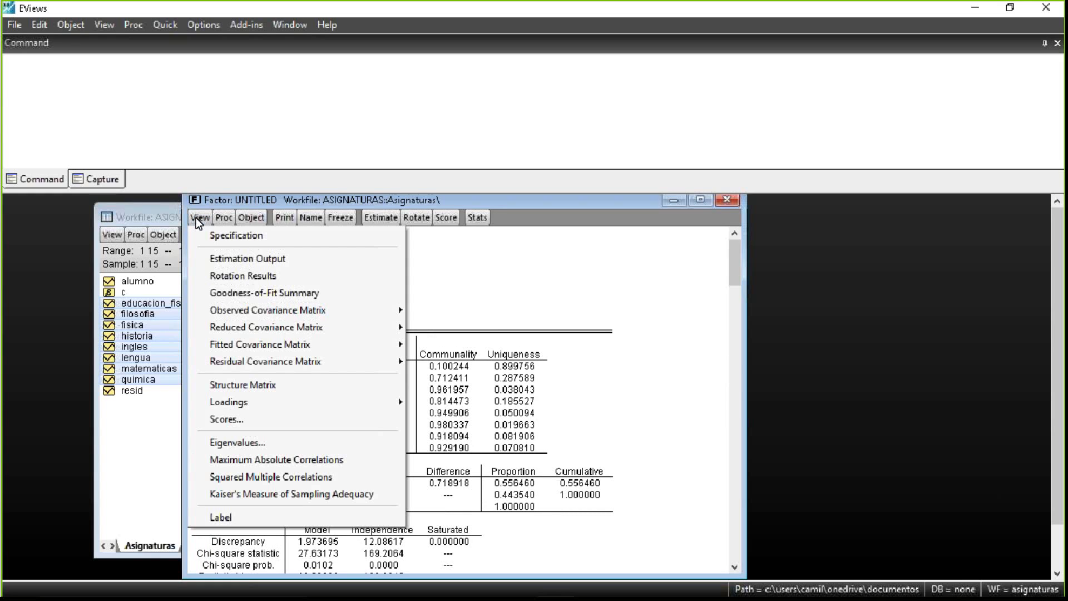
{"action": "left_click", "coordinate": [315, 493]}
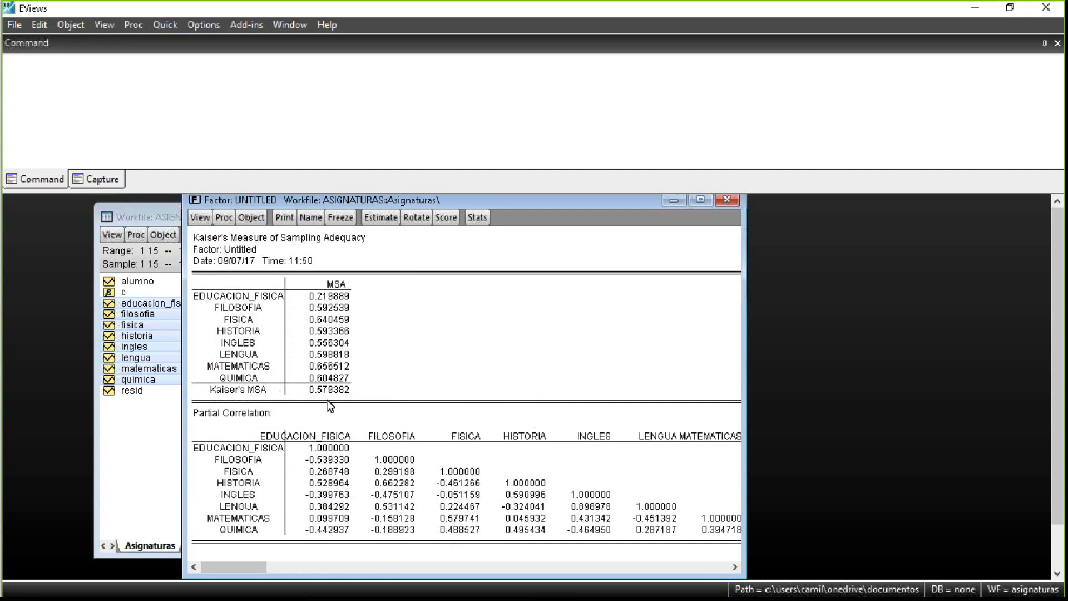
{"action": "left_click", "coordinate": [313, 392]}
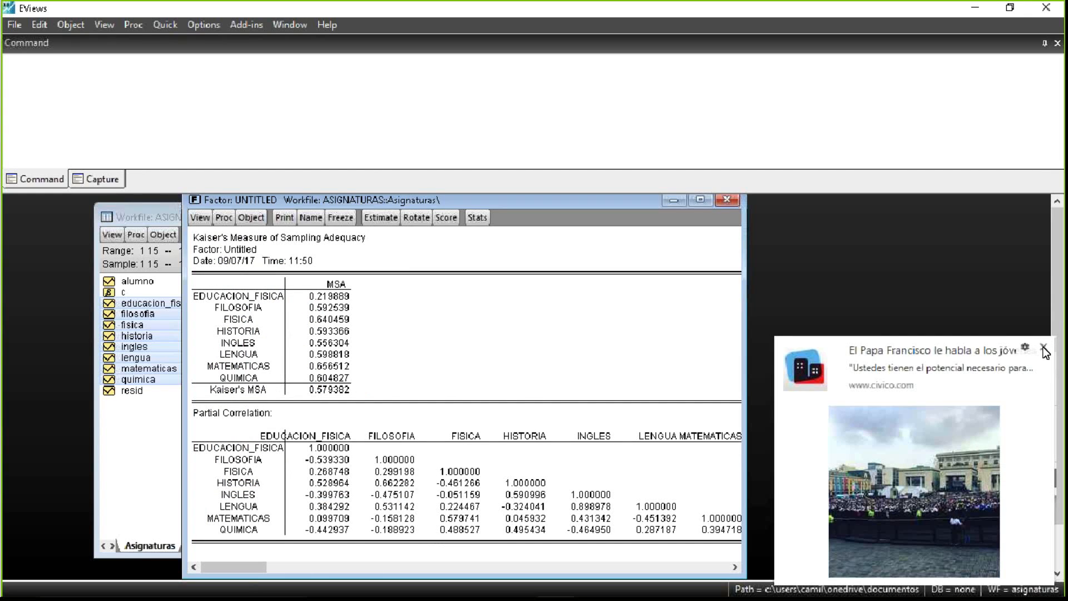
{"action": "left_click", "coordinate": [1044, 347]}
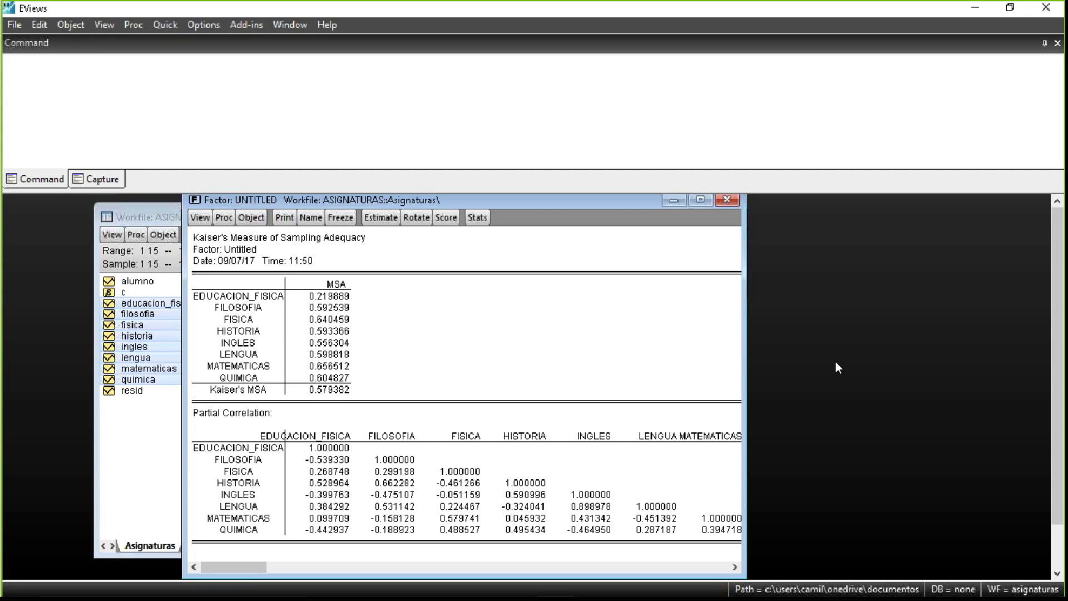
Minimize the untitled factor window and switch to the principal components presentation in Adobe Acrobat Reader
{"action": "left_click", "coordinate": [675, 200]}
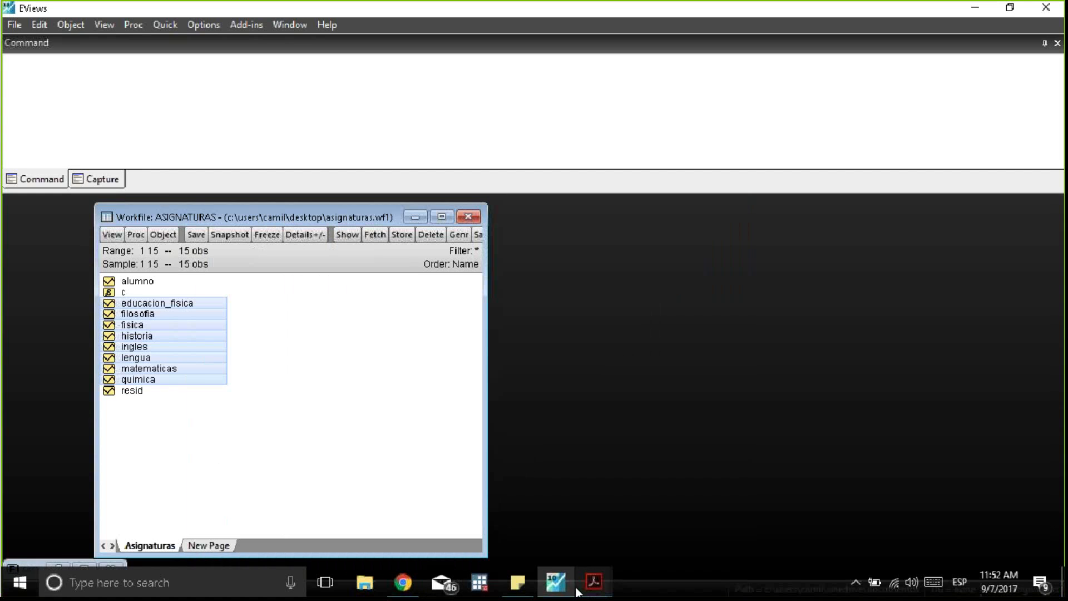
{"action": "mouse_move", "coordinate": [575, 593]}
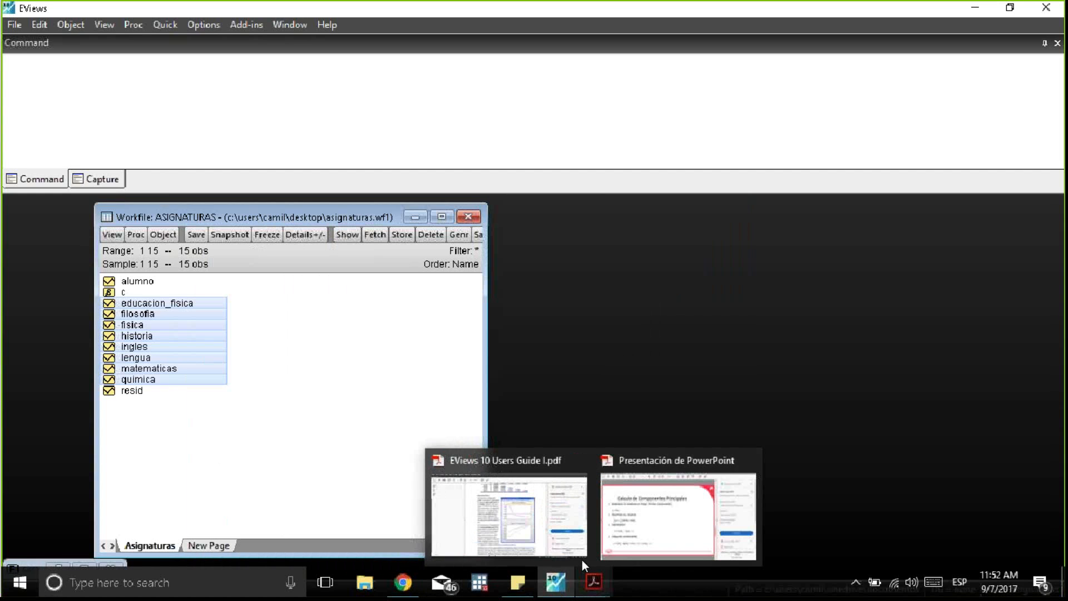
{"action": "left_click", "coordinate": [675, 518]}
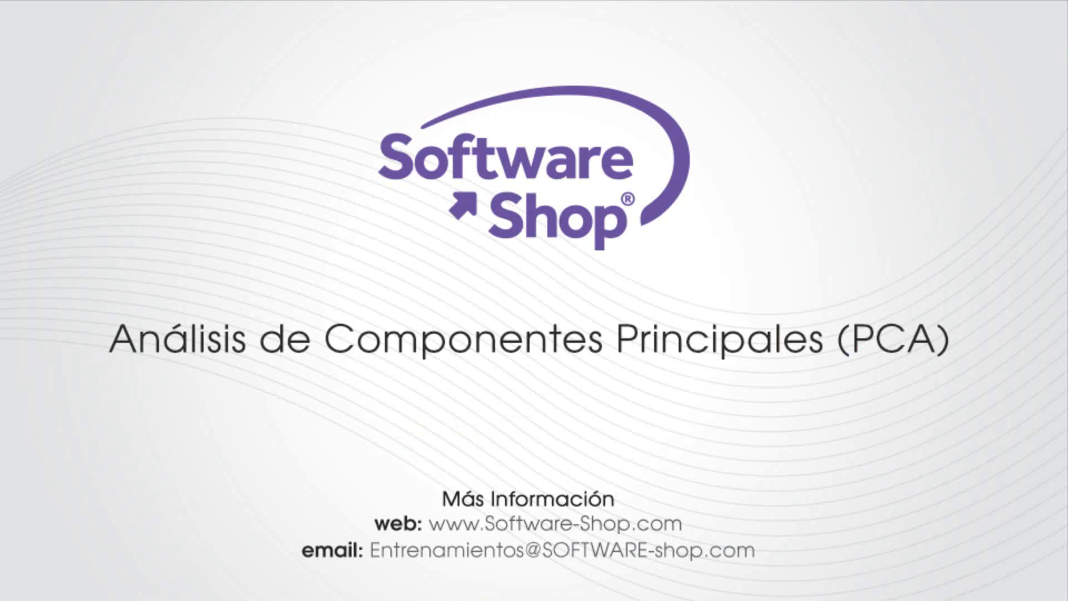